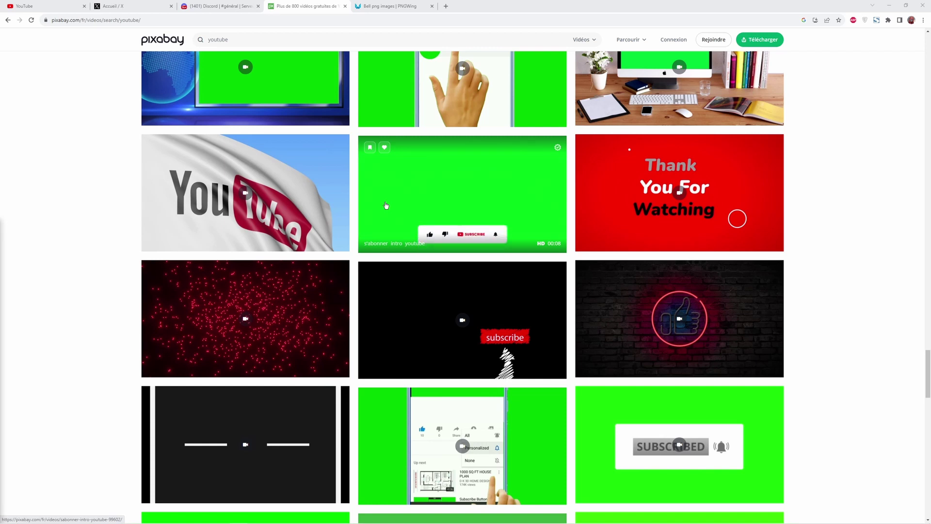
Browse the Pixabay YouTube video results for subscribe animations and switch to the bell PNG images page.
scroll(386, 205, "down", 6)
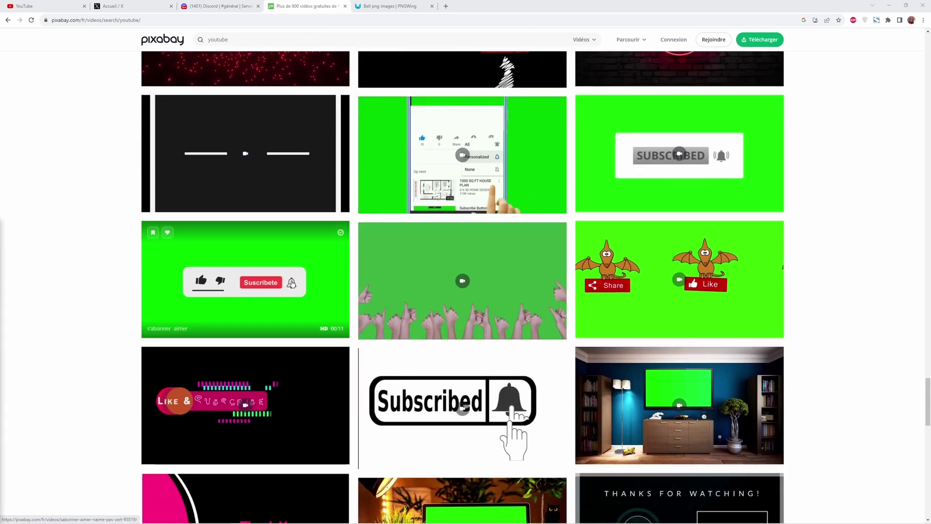
scroll(297, 288, "down", 13)
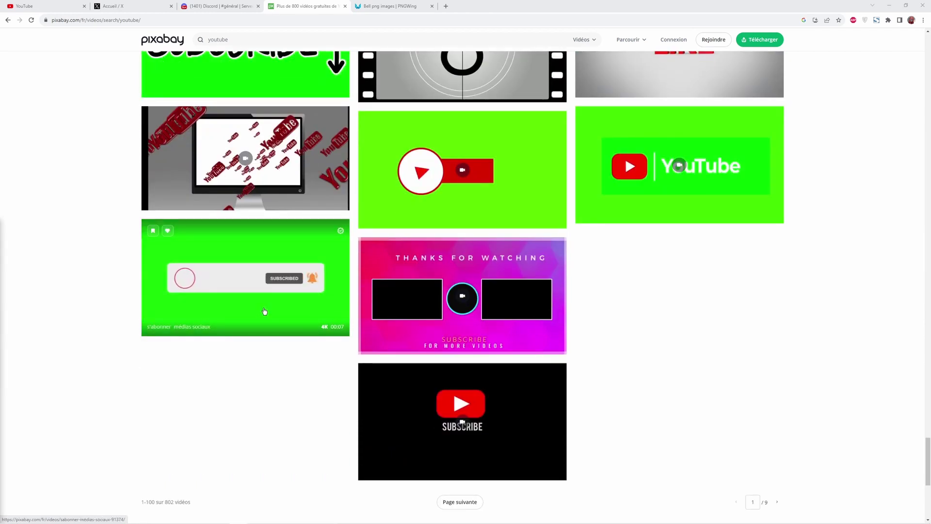
left_click(391, 6)
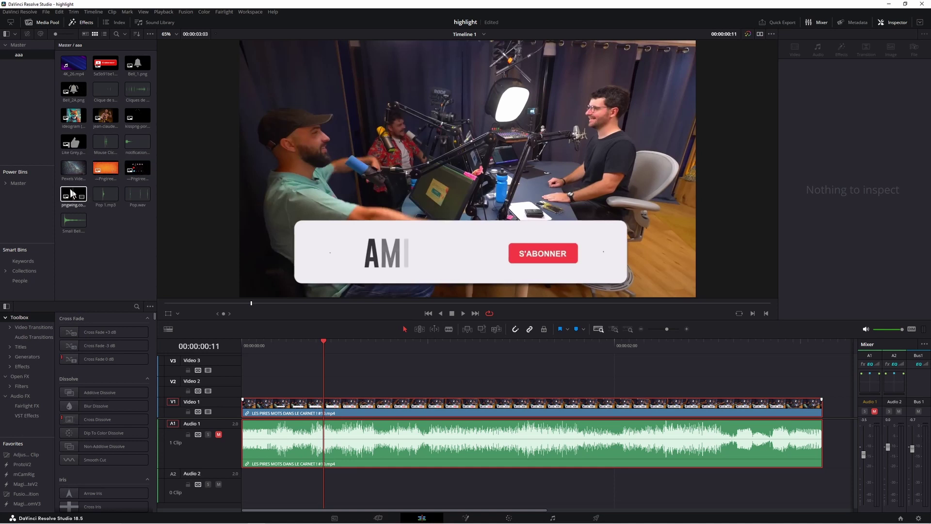
Play the example subscribe animation in DaVinci Resolve from the start of the timeline and scrub through it.
key("Home")
key("space")
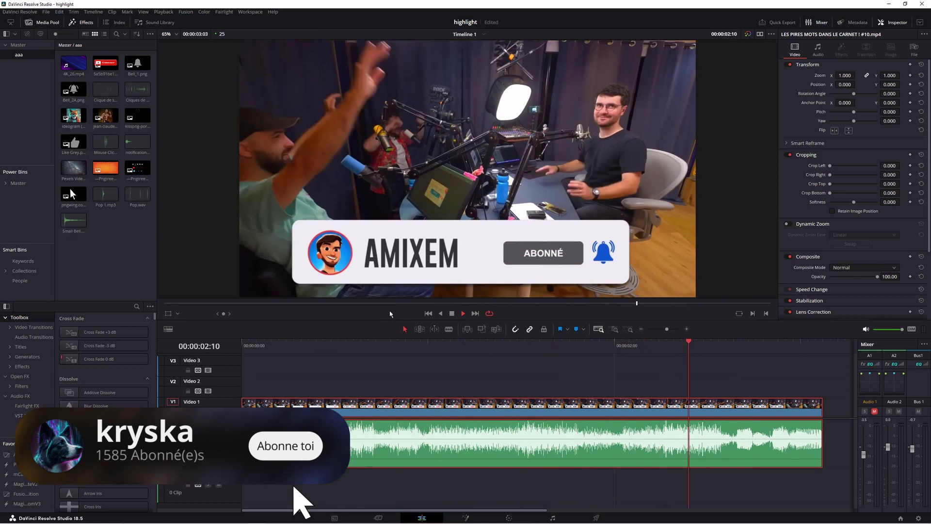
key("space")
left_click_drag(248, 347, 763, 398)
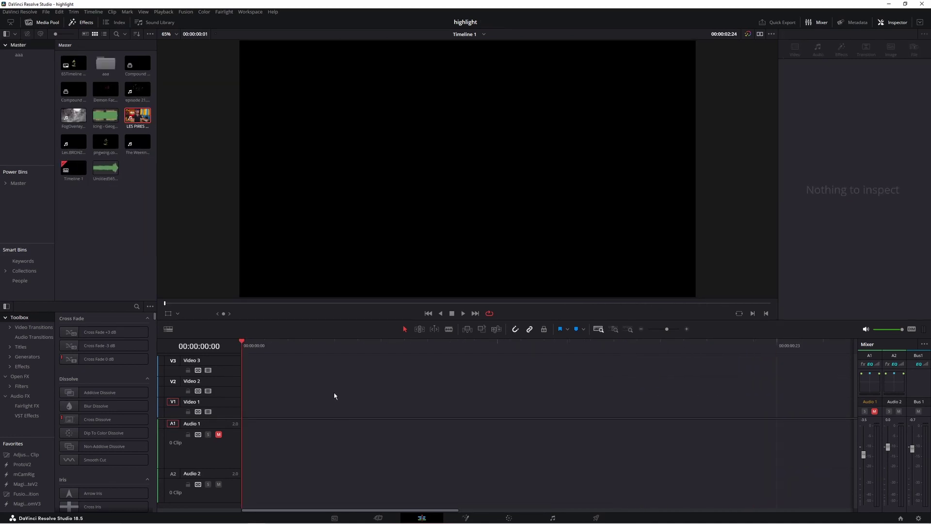
Add a Fusion Composition at the start of the Video 1 track and trim it to 3 seconds.
left_click(19, 367)
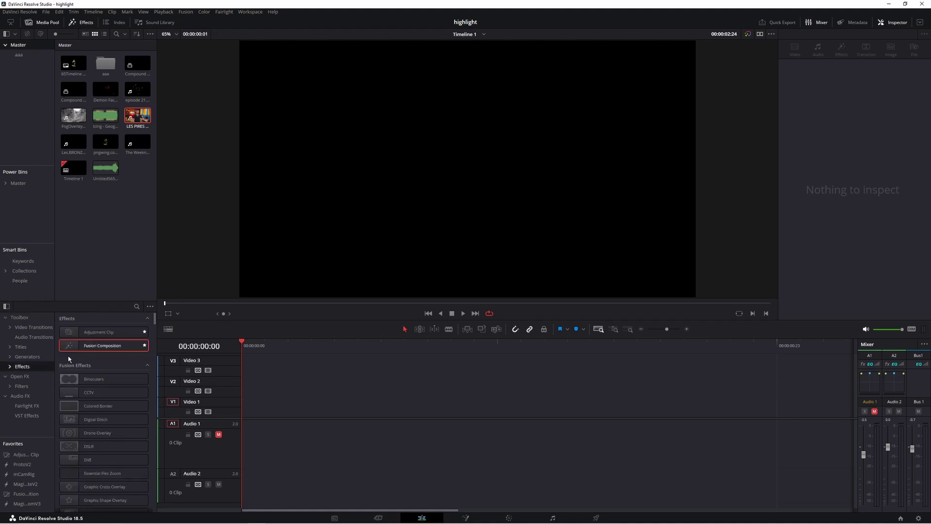
left_click_drag(86, 347, 251, 410)
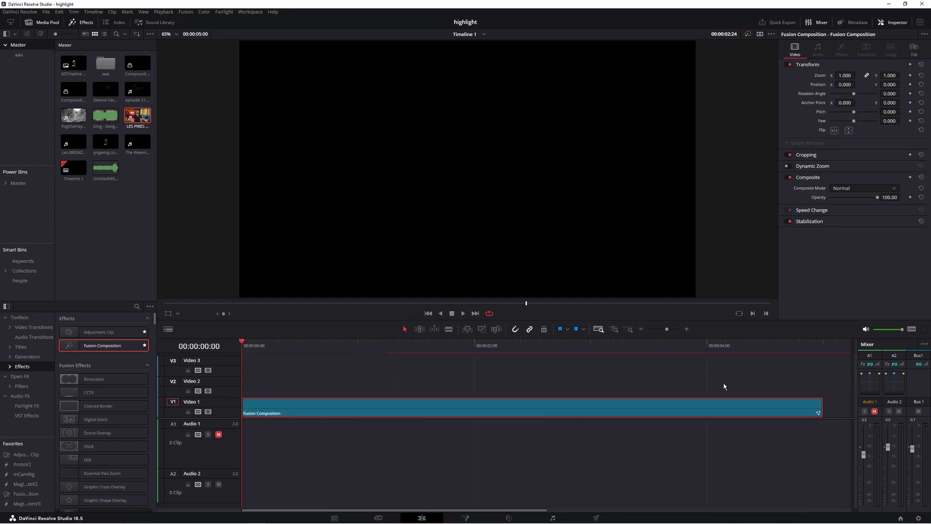
left_click_drag(820, 410, 791, 406)
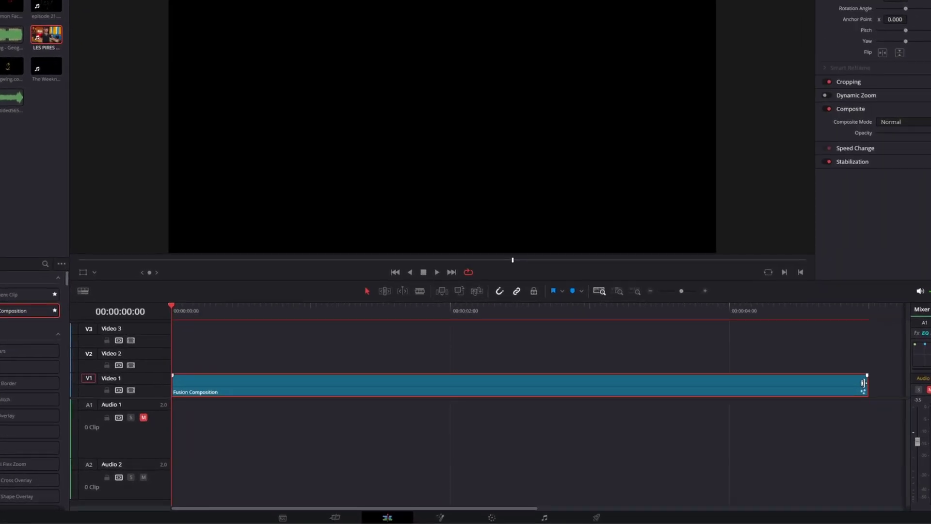
left_click_drag(829, 383, 585, 396)
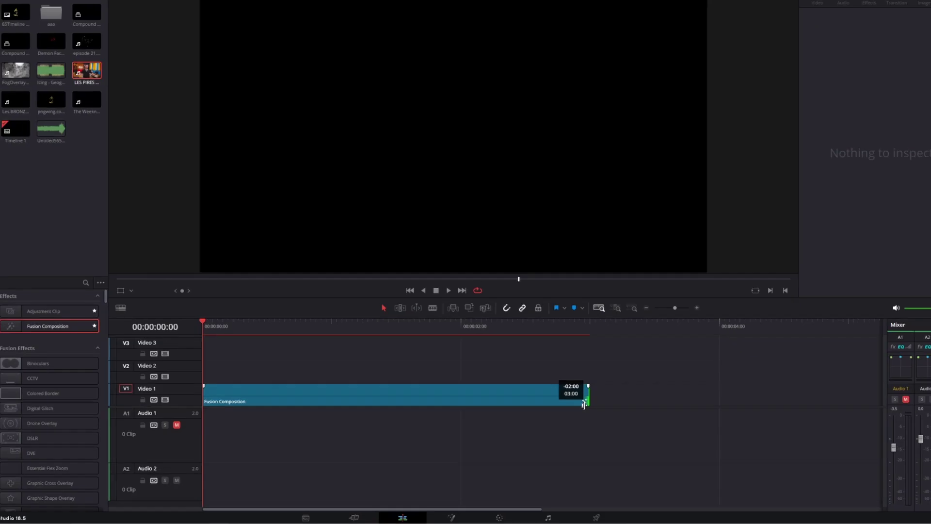
left_click(584, 396)
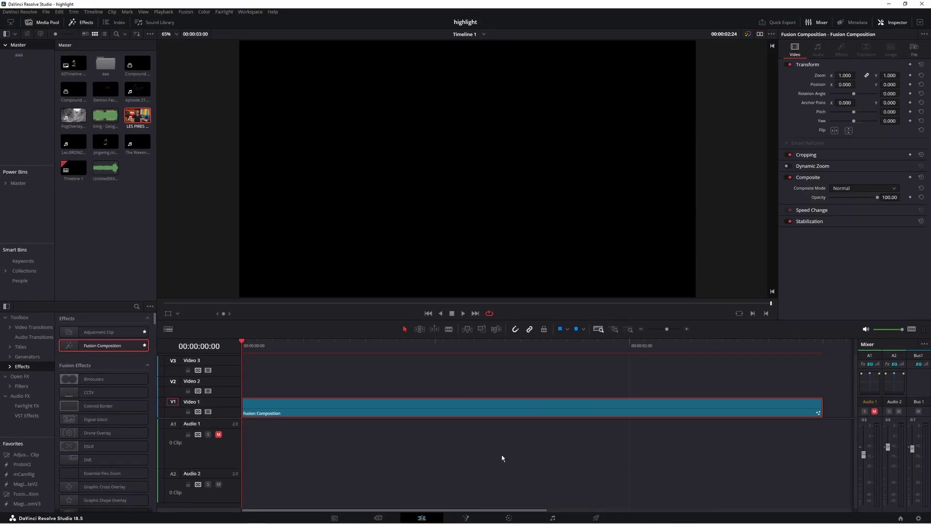
Open the composition in Fusion, add a Background node masked by a Rectangle, and show the Background in the viewer.
left_click(466, 518)
left_click(152, 379)
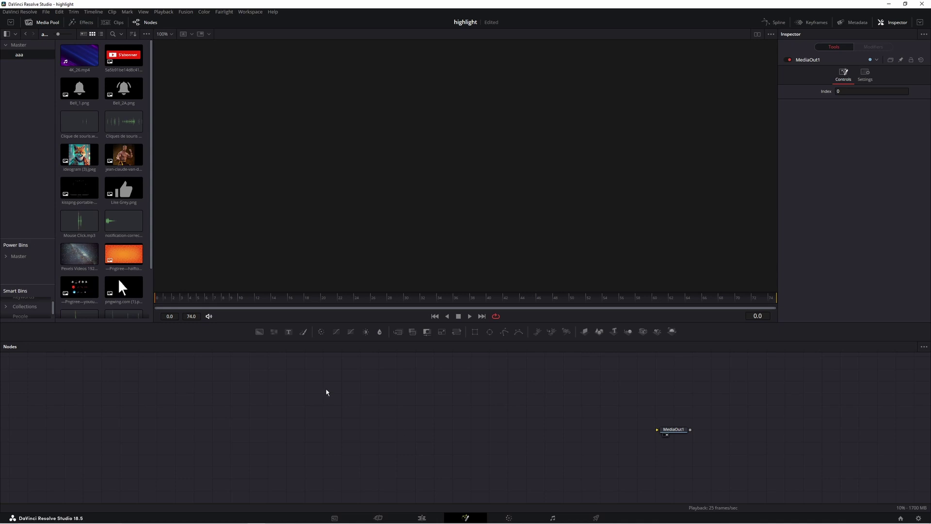
left_click(259, 331)
left_click(475, 331)
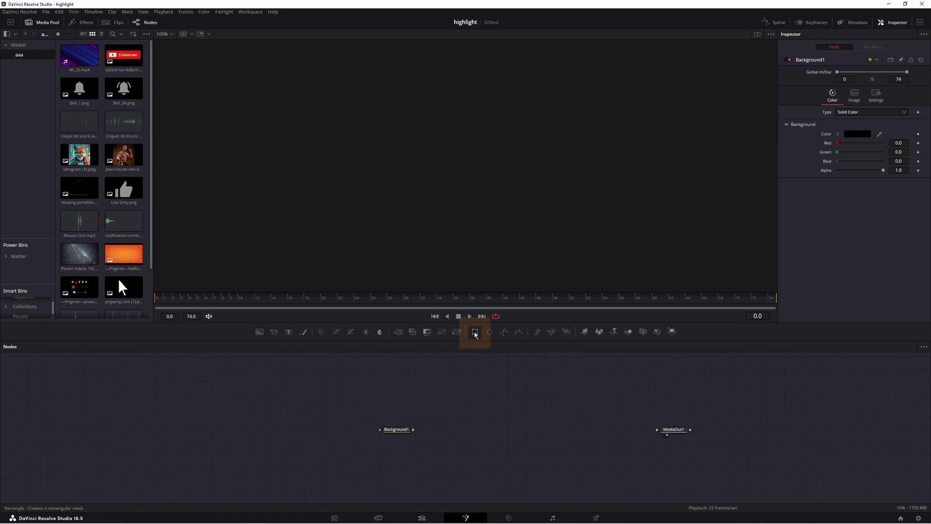
left_click_drag(318, 430, 381, 433)
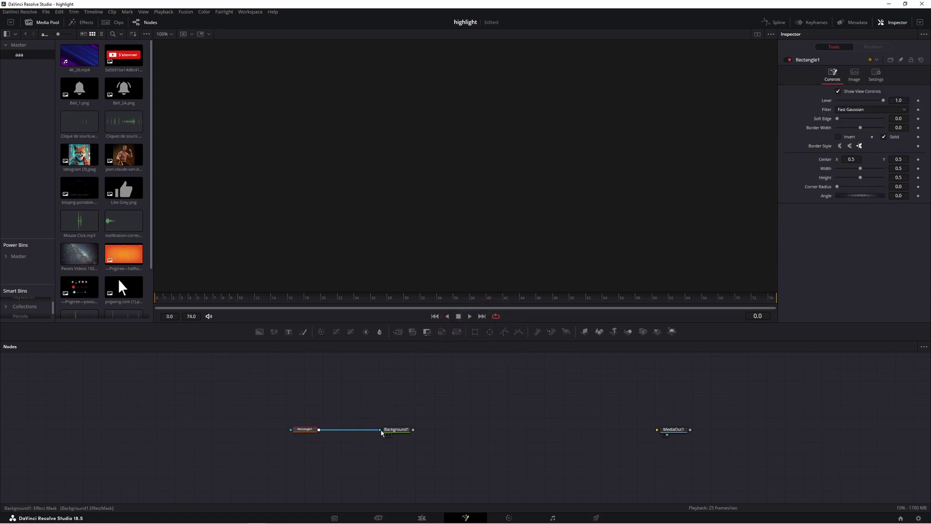
left_click(390, 435)
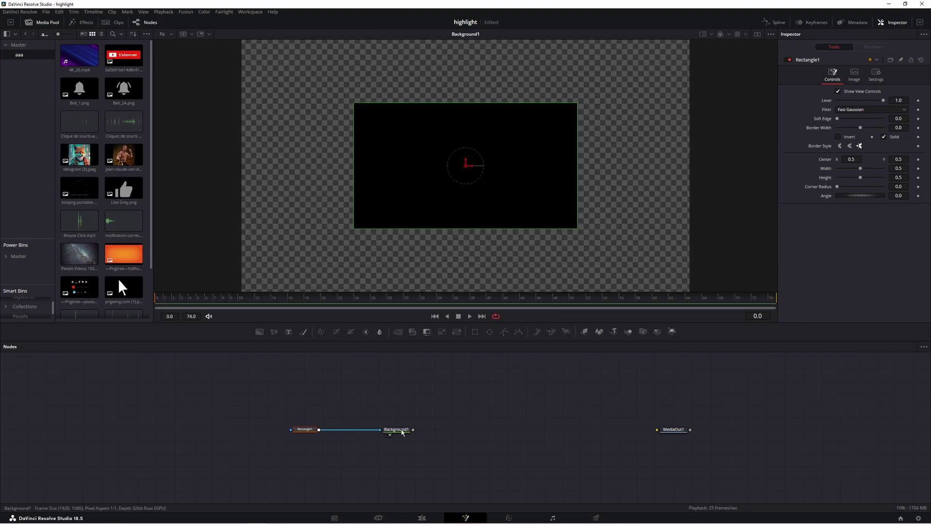
Set the Background node's colour to light grey #ececec.
left_click(393, 430)
left_click(857, 134)
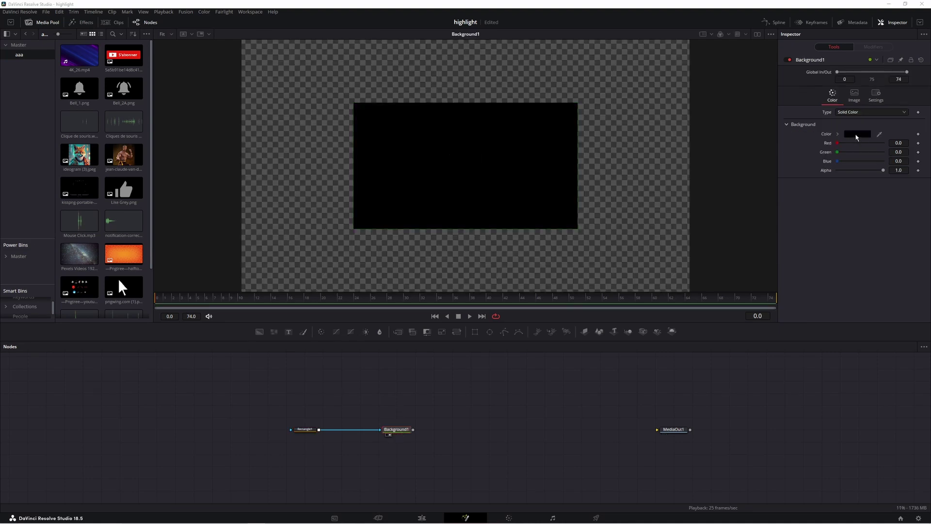
left_click(553, 213)
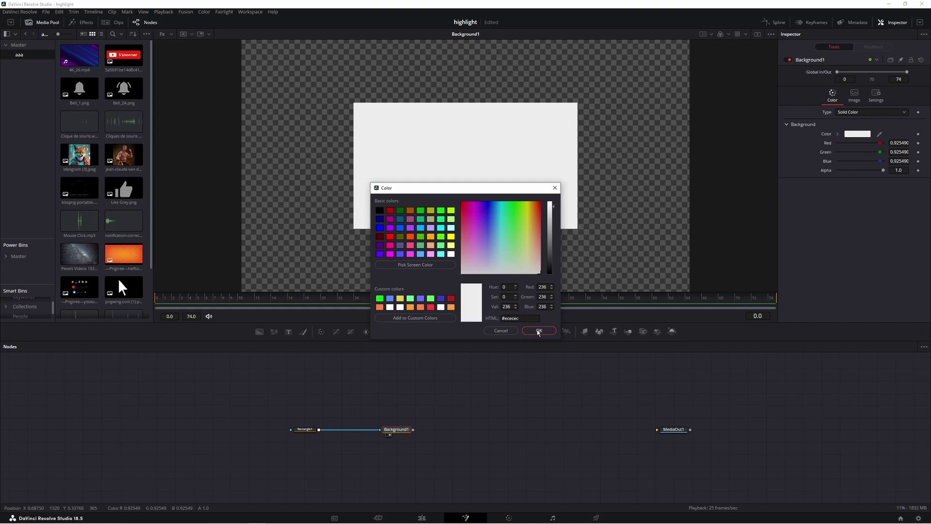
left_click(539, 330)
Shape the Rectangle mask into a lower banner with width 0.583, height 0.226, corner radius 0.26 and centre Y about 0.209.
left_click(305, 430)
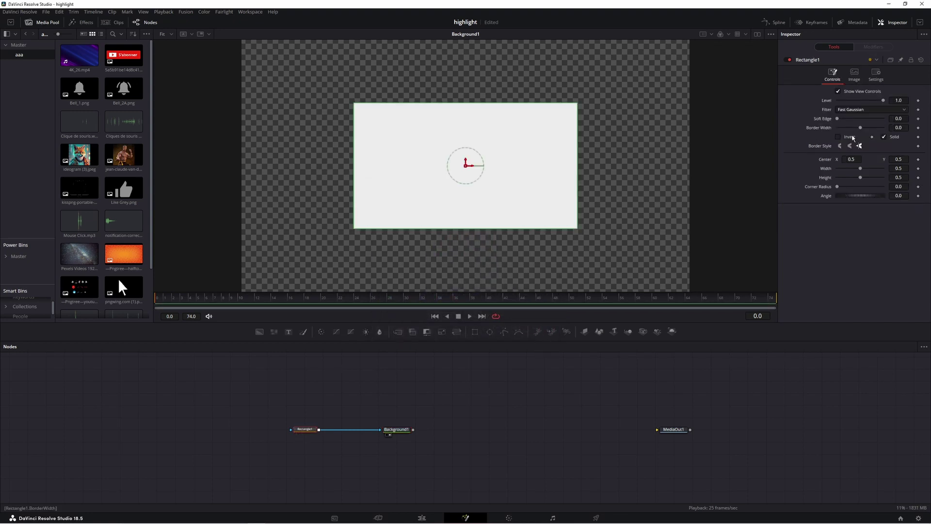
left_click_drag(853, 160, 881, 179)
left_click_drag(898, 169, 858, 169)
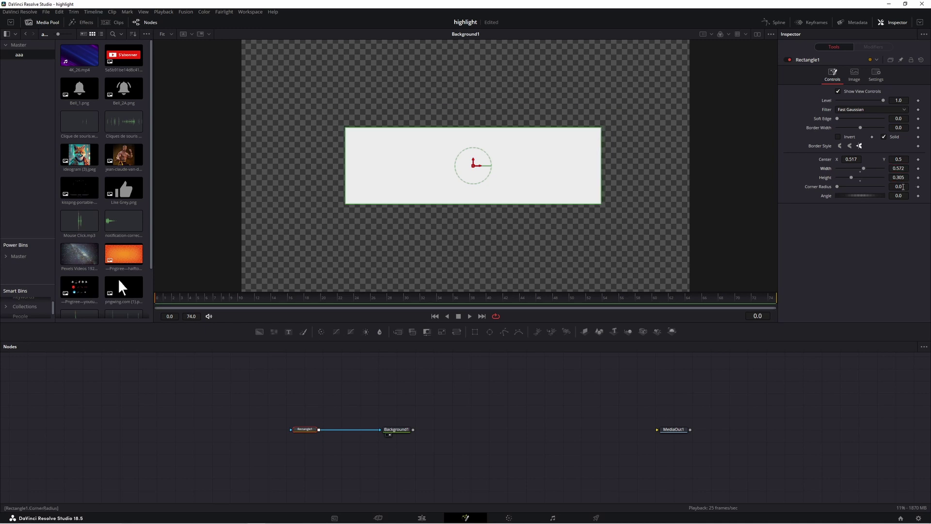
left_click_drag(862, 190, 851, 191)
left_click_drag(468, 165, 469, 238)
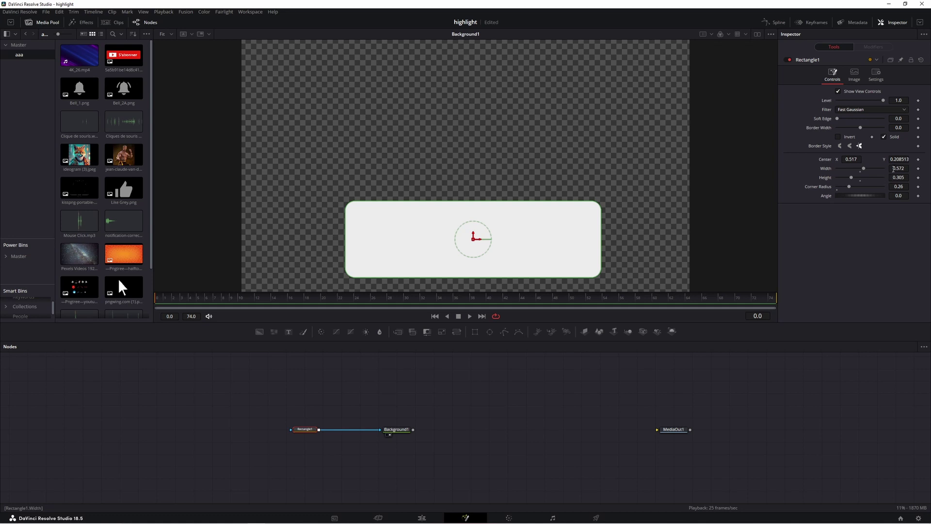
left_click_drag(903, 168, 850, 159)
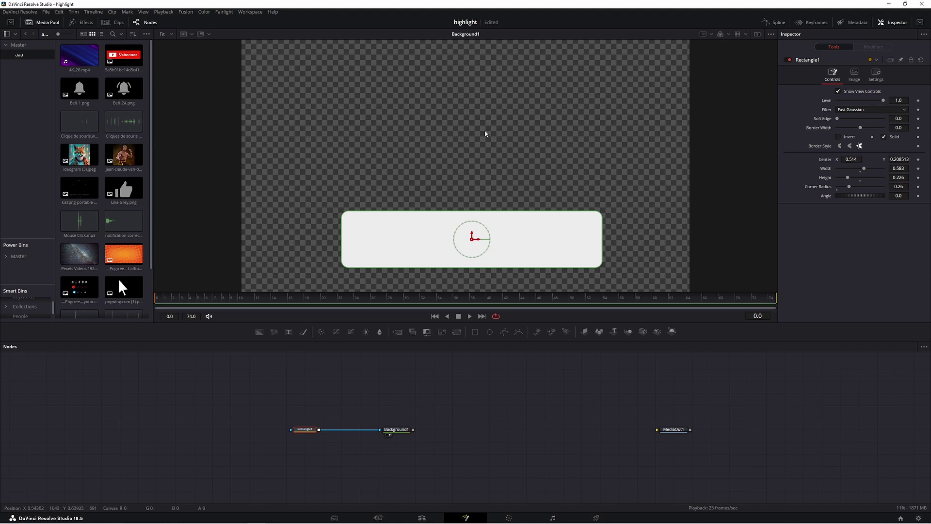
Show the viewer guides, centre the banner horizontally at about X 0.499, and place the Rectangle node above the Background node.
key("ctrl+g")
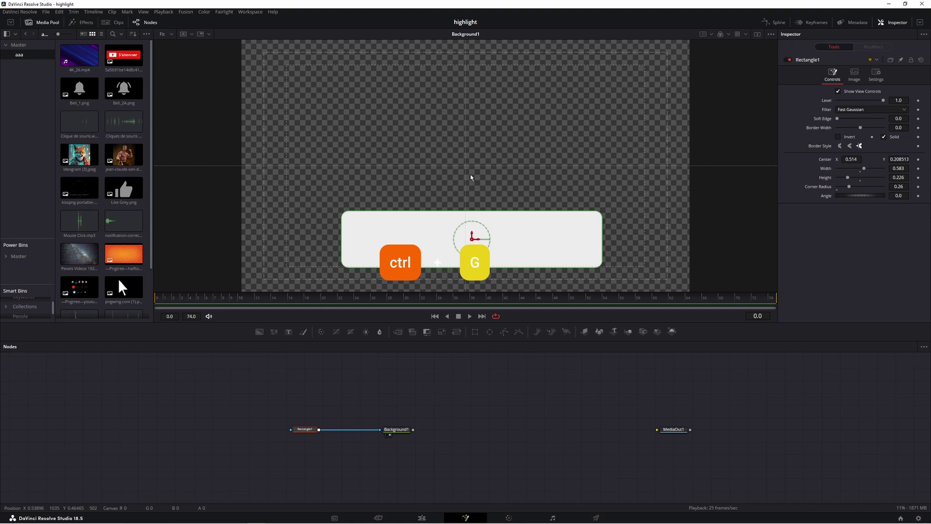
left_click_drag(502, 249, 495, 249)
left_click(425, 429)
left_click_drag(304, 429, 397, 404)
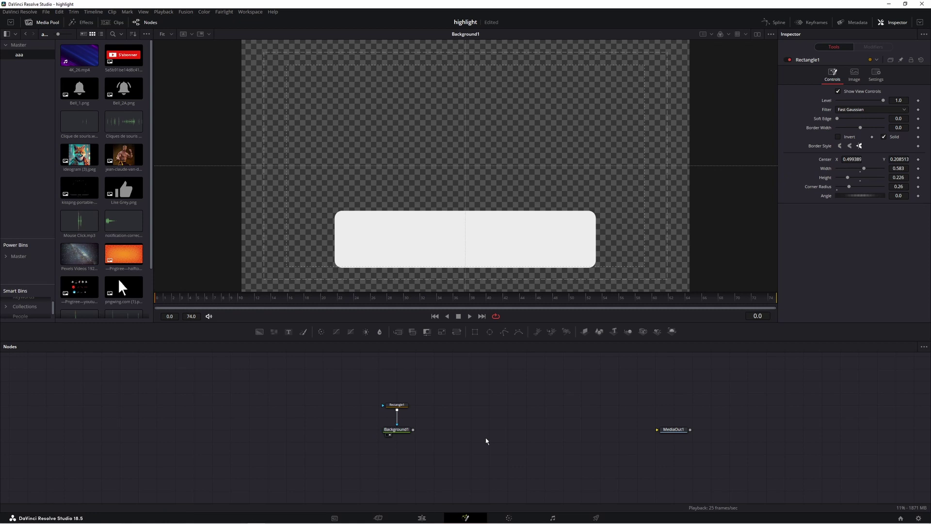
Bring the jean-claude-van-d… image into the composition and mask it with an Ellipse node.
left_click_drag(124, 155, 480, 196)
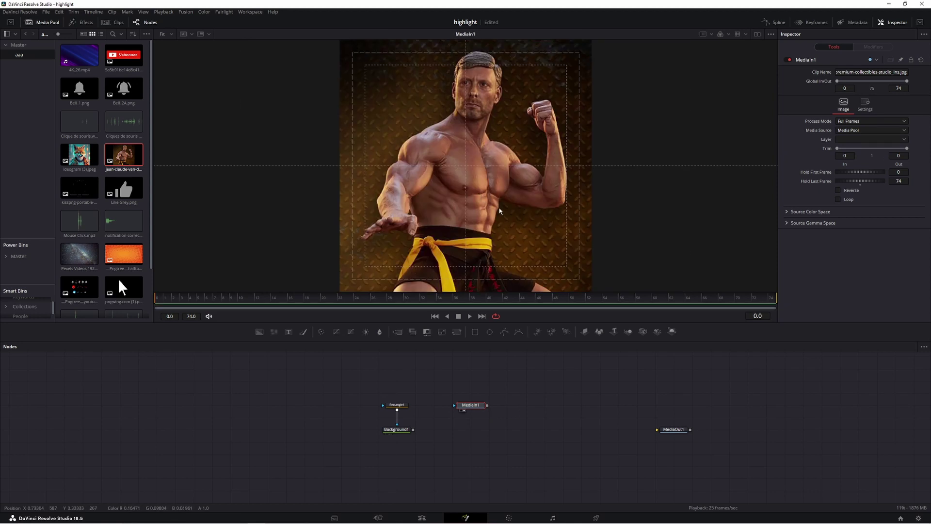
left_click(489, 333)
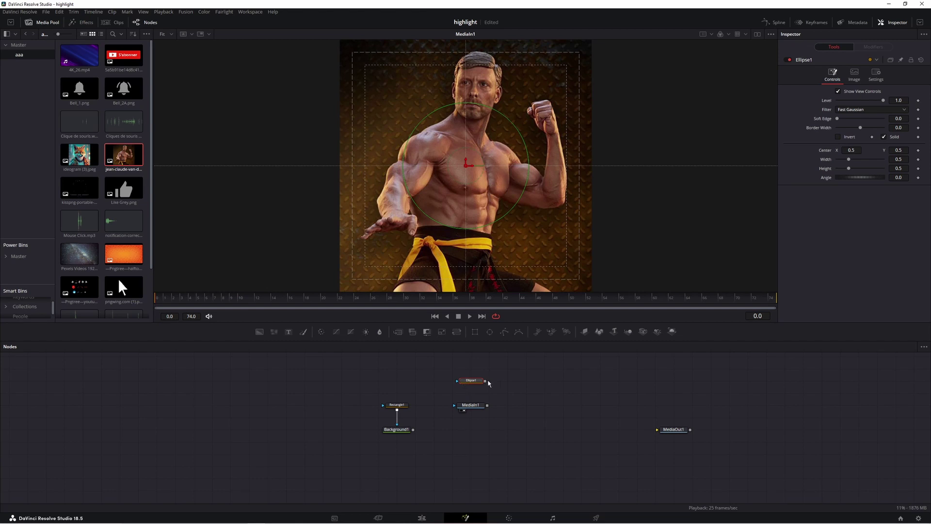
left_click_drag(485, 381, 455, 409)
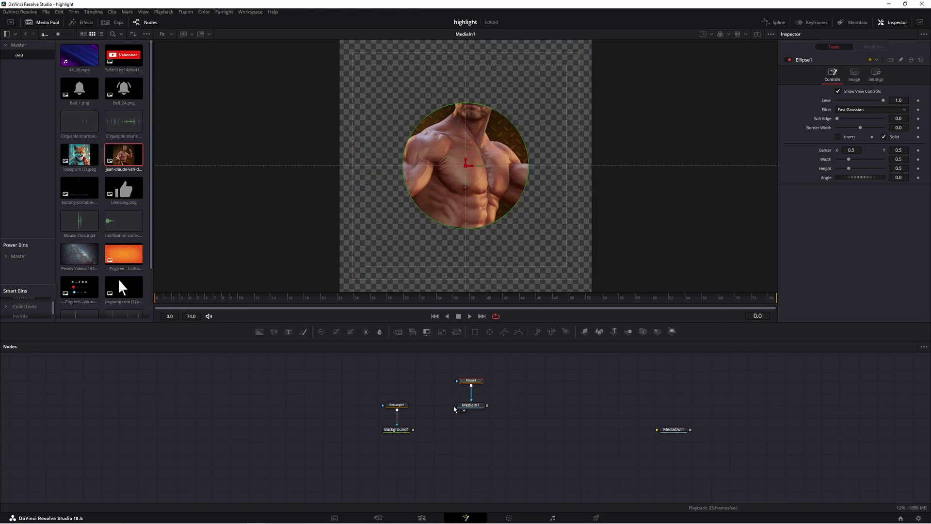
Add a Transform node after the masked image and place it below the image node.
left_click(475, 407)
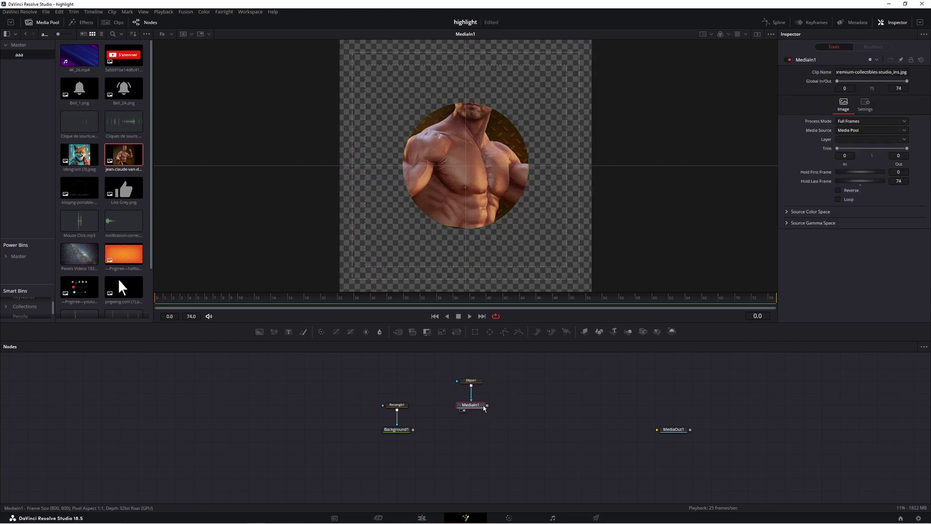
left_click(457, 332)
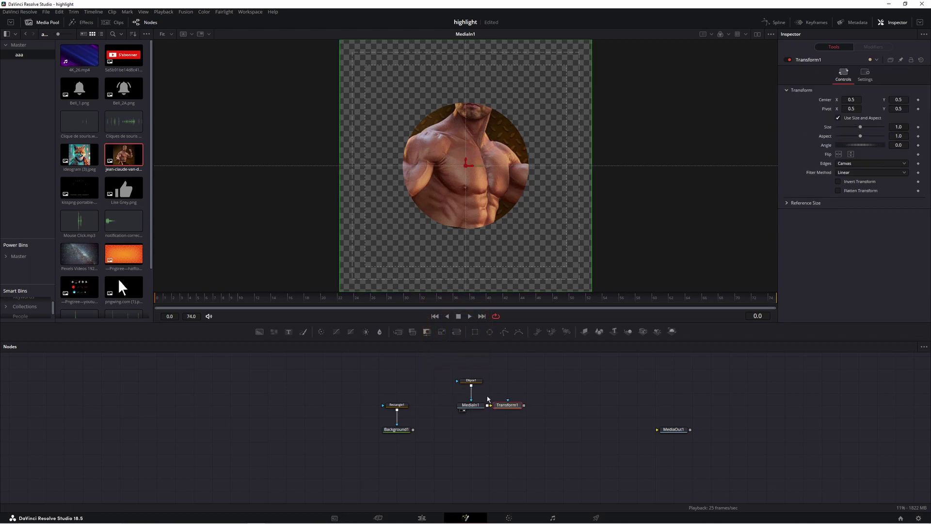
left_click_drag(857, 99, 849, 99)
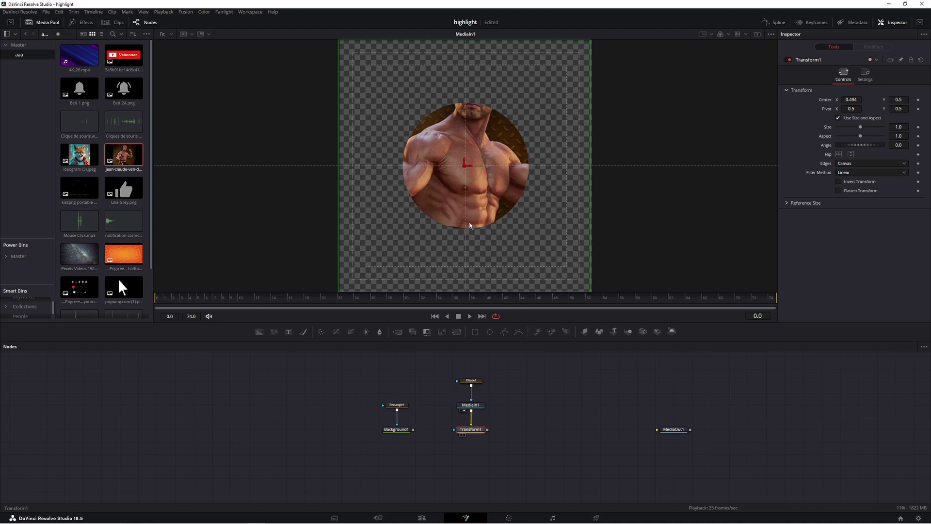
Move the Ellipse mask up over the man's face and set the Transform centre to X 0.292, Y 0.015.
left_click(471, 381)
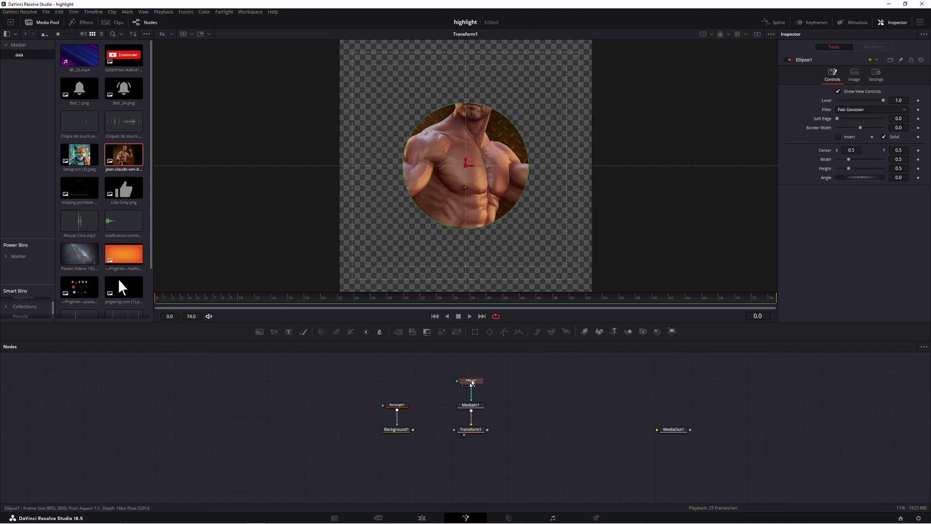
left_click_drag(467, 162, 464, 103)
left_click(477, 430)
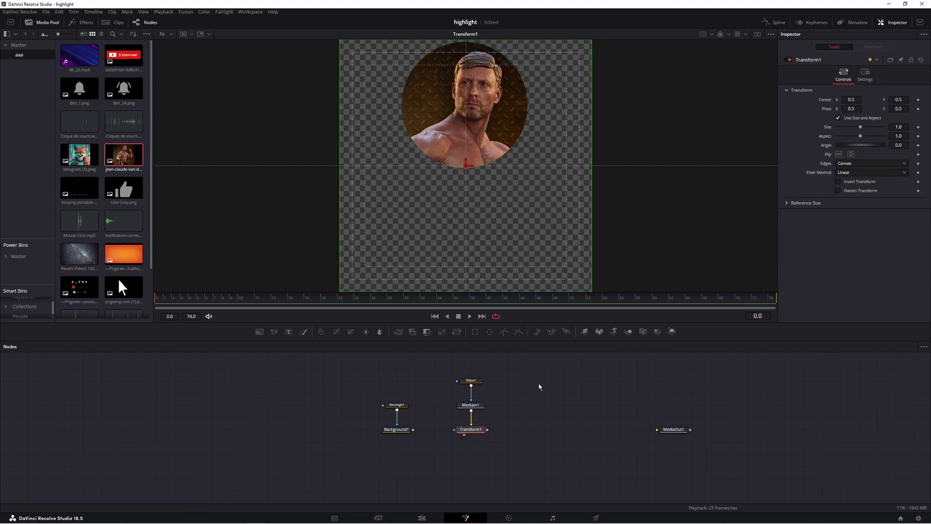
left_click_drag(854, 100, 754, 99)
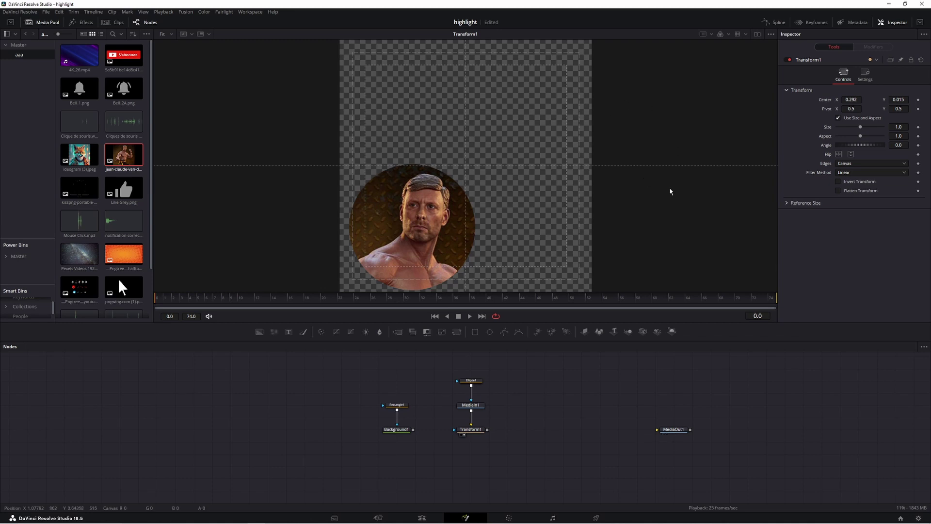
Chain two Merge nodes, feed the Background into the first and the Transform into the second, and connect the second to MediaOut1.
left_click(397, 331)
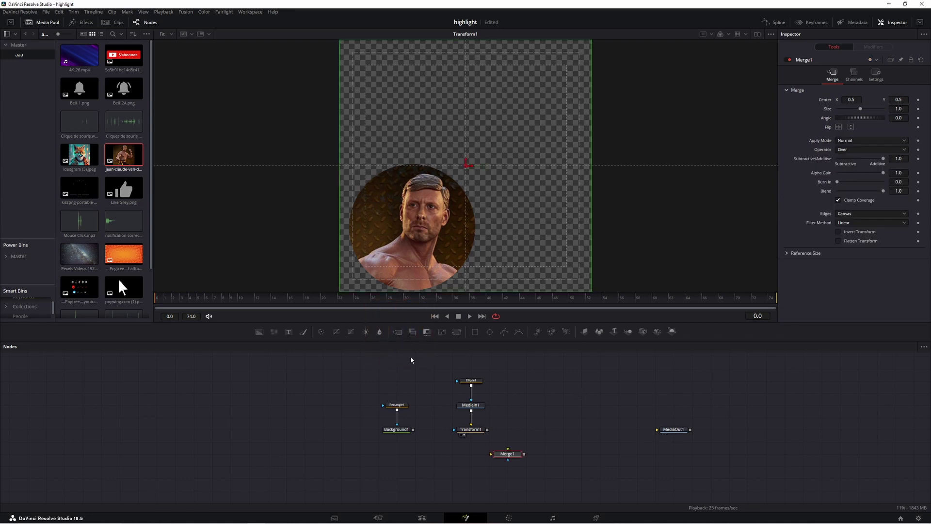
left_click_drag(502, 458, 432, 471)
left_click_drag(414, 430, 418, 469)
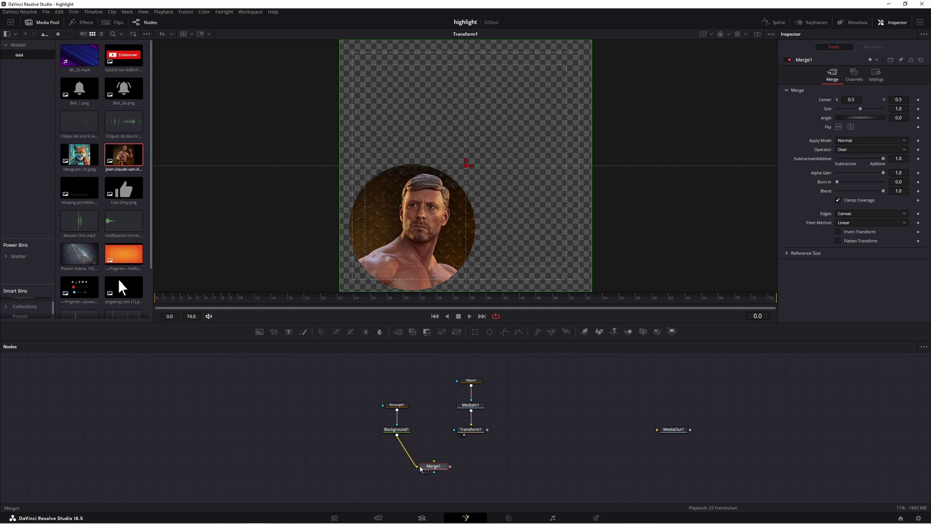
left_click(398, 331)
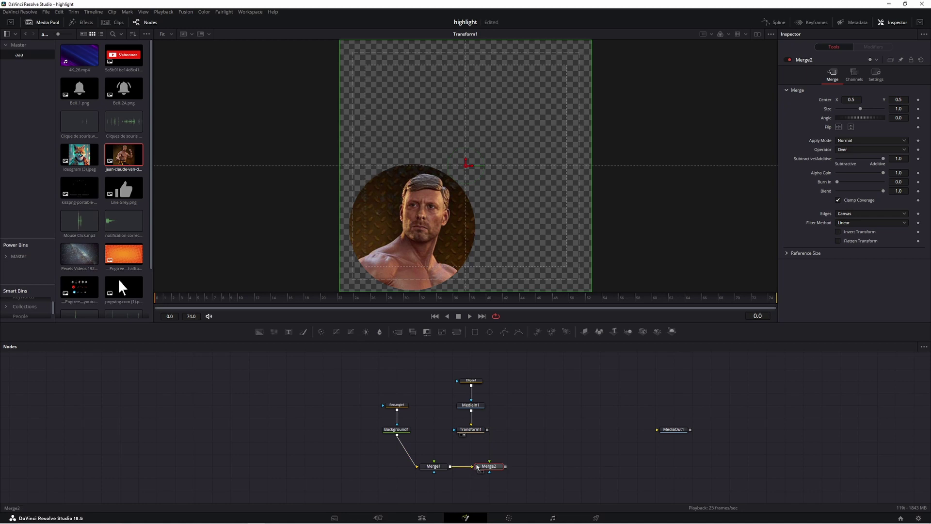
left_click_drag(488, 429, 663, 436)
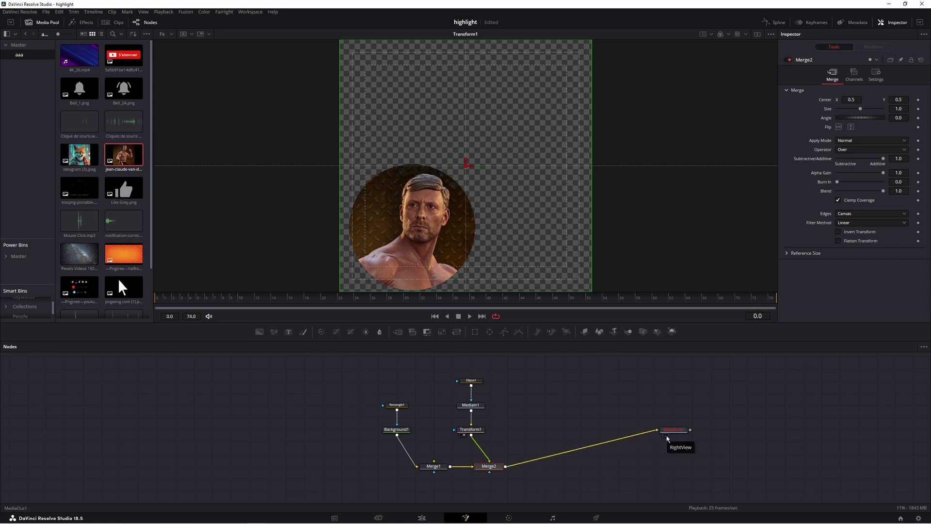
Show MediaOut1 in the viewer and fit the masked portrait inside the white banner's left end with Transform size about 0.508, centre about X -0.027, Y -0.020.
left_click(666, 435)
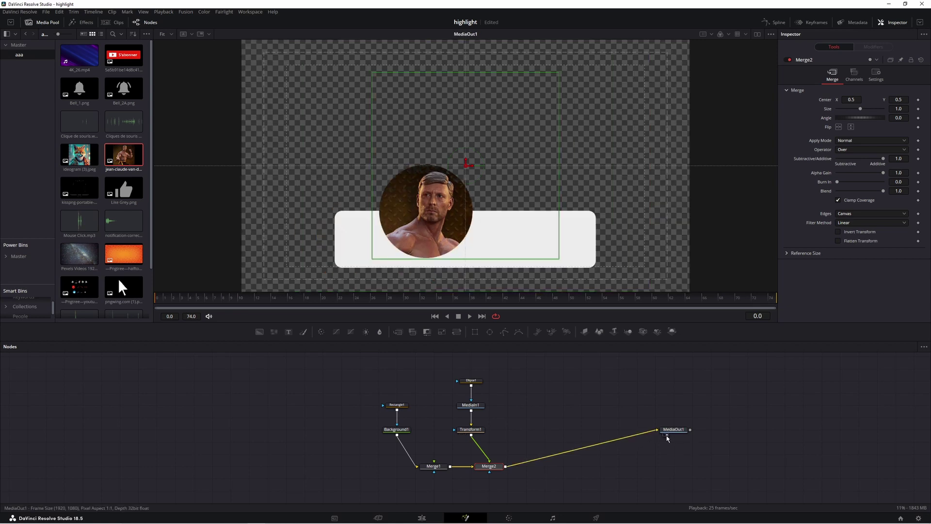
left_click(472, 429)
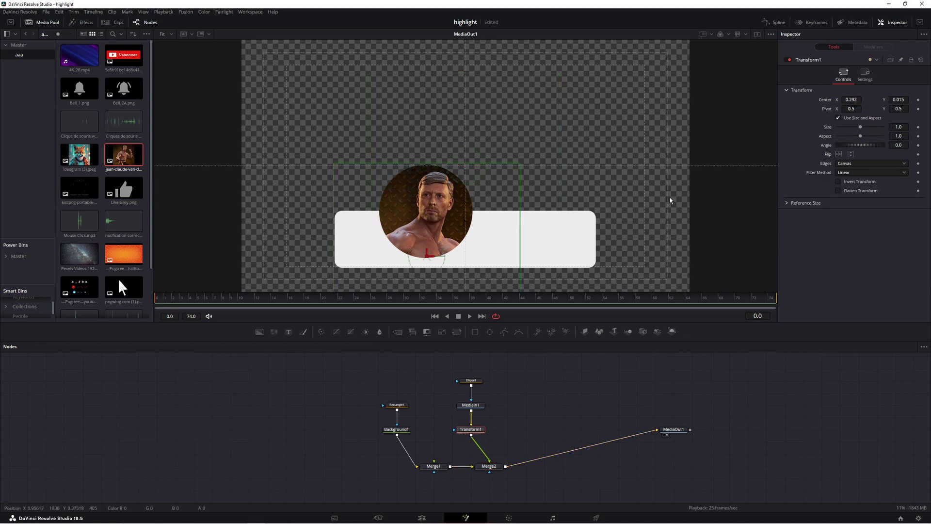
left_click_drag(426, 255, 383, 286)
left_click_drag(452, 192, 404, 236)
left_click_drag(383, 284, 367, 263)
left_click(540, 414)
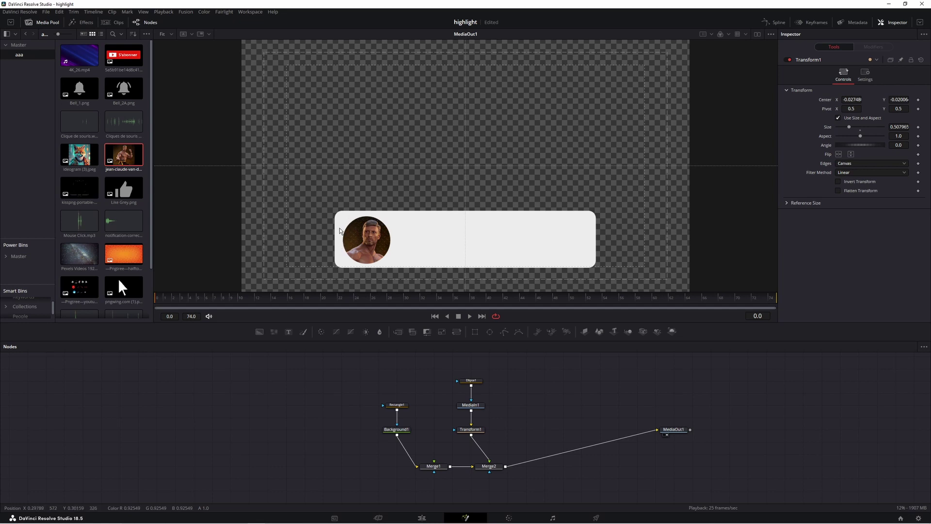
Rearrange the node graph so the Background and portrait branches sit directly above their Merge nodes, with all Merges in line with MediaOut1.
left_click_drag(511, 370, 581, 429)
left_click_drag(631, 393, 608, 429)
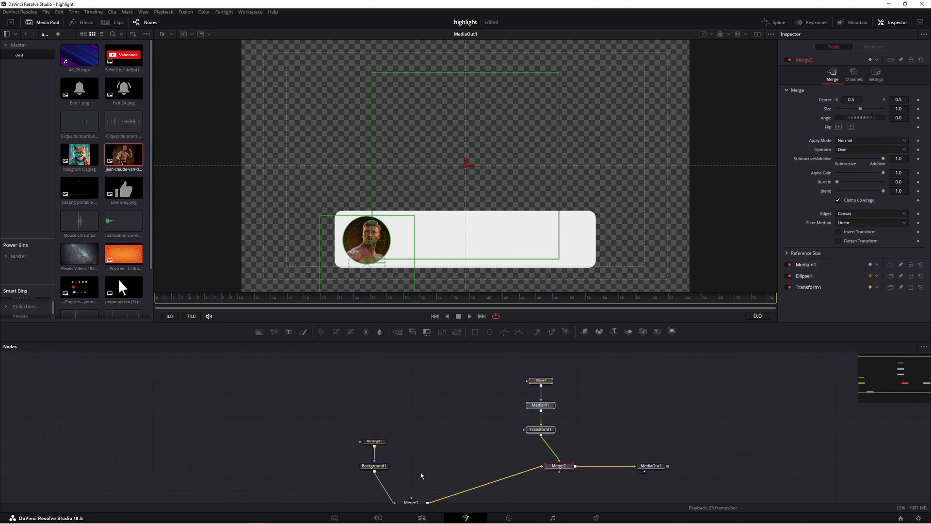
left_click_drag(422, 500, 412, 417)
left_click_drag(570, 373, 559, 429)
left_click(484, 407)
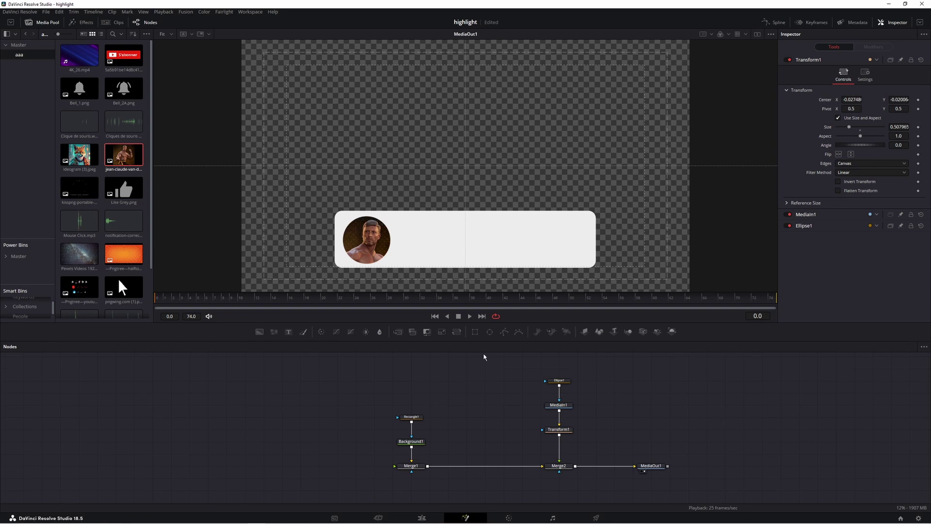
Insert a Merge between the two existing Merges and feed it a new Background masked by an Ellipse through a Transform node.
left_click(423, 465)
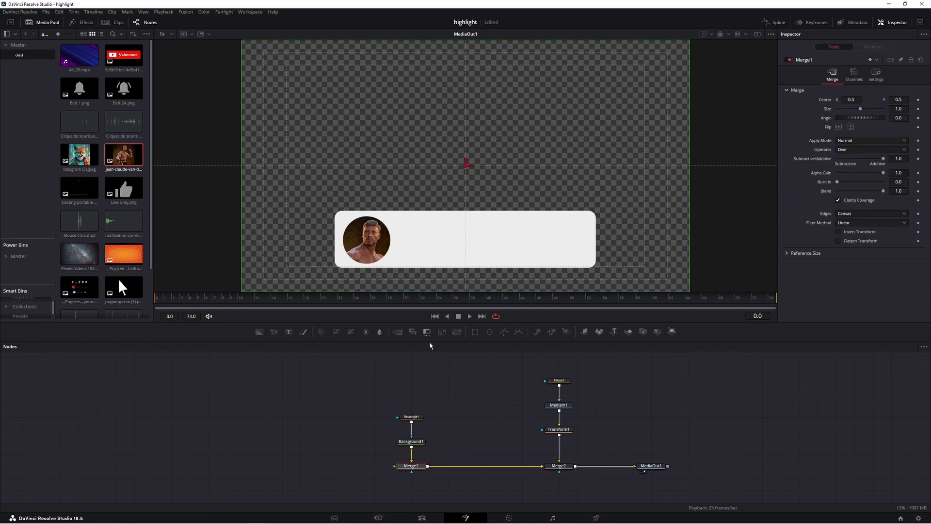
left_click(399, 333)
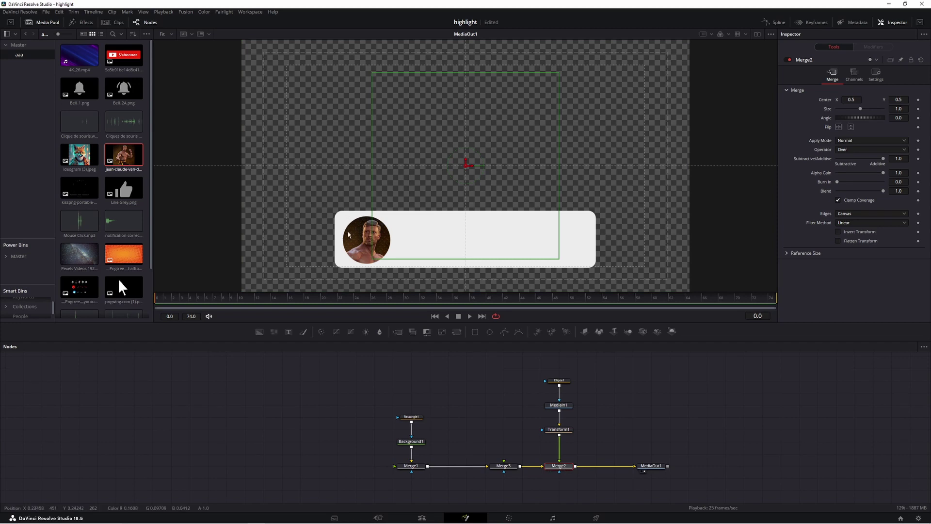
left_click_drag(259, 332, 485, 392)
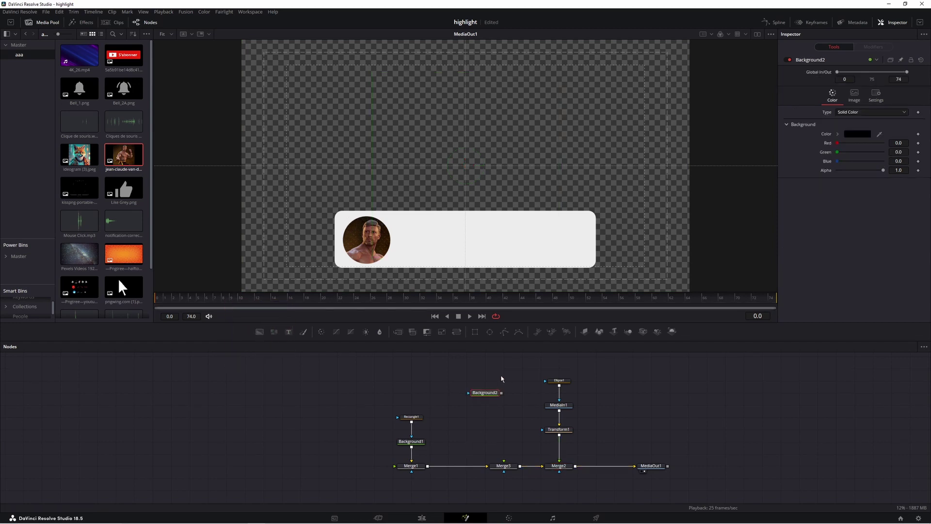
left_click_drag(489, 332, 491, 397)
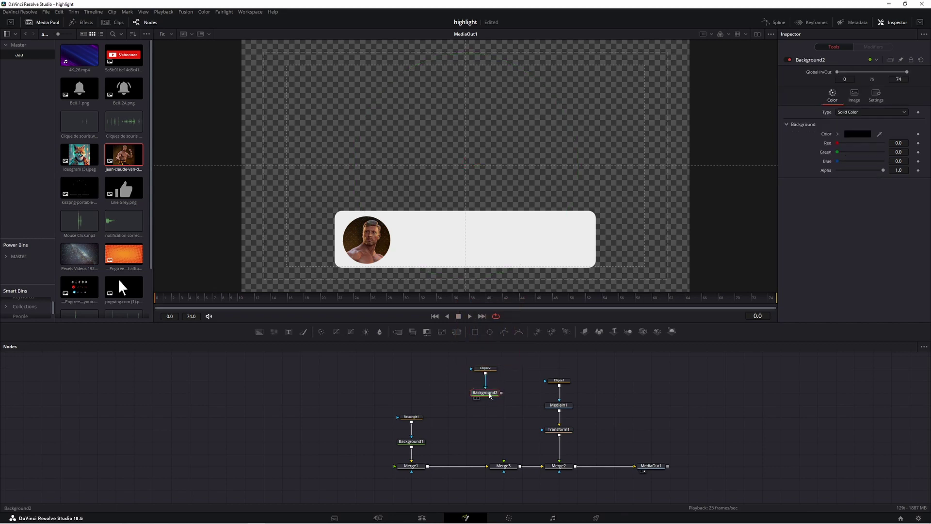
left_click(457, 332)
left_click_drag(521, 392, 504, 465)
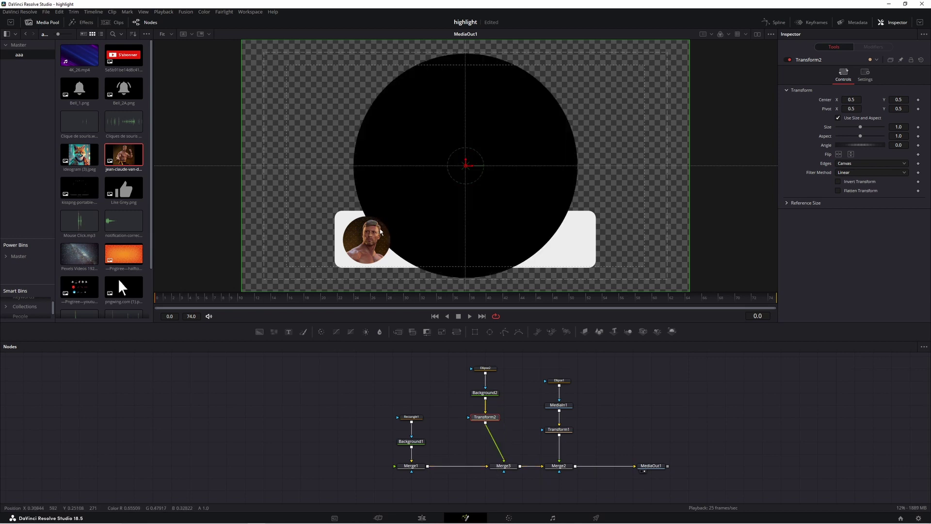
Centre the black circle behind the portrait as a thin ring, with Transform size 0.227 and centre about X 0.279, Y 0.206.
left_click_drag(860, 126, 846, 127)
left_click_drag(465, 166, 370, 239)
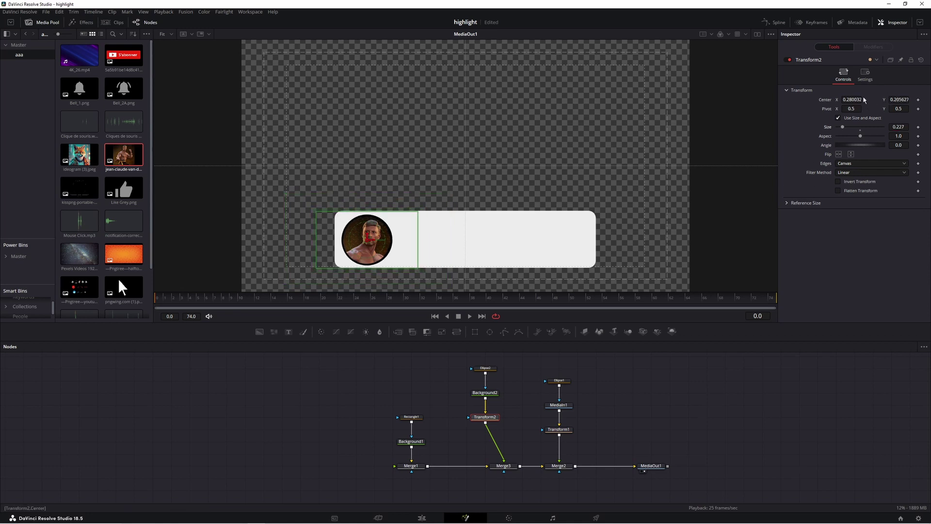
scroll(853, 99, "down", 2)
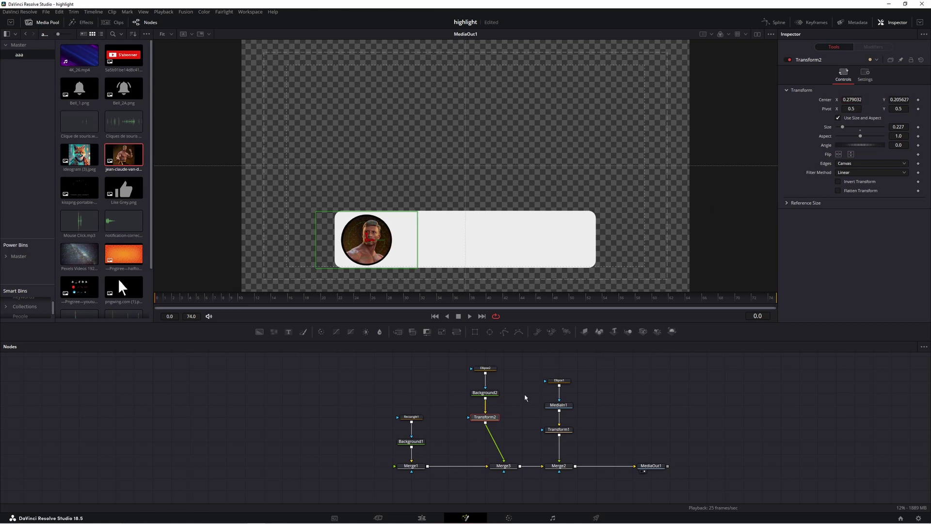
Colour the ring's Background orange with Red 1.0 and Green 0.543, and line up its Background and Transform nodes above their Merge.
left_click(484, 394)
left_click_drag(840, 153, 884, 143)
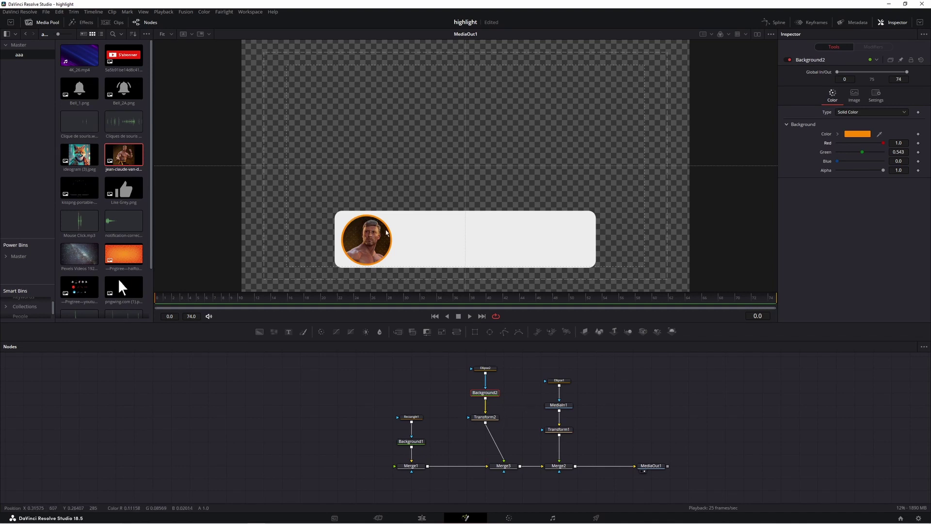
left_click_drag(498, 418, 518, 445)
left_click_drag(490, 393, 508, 393)
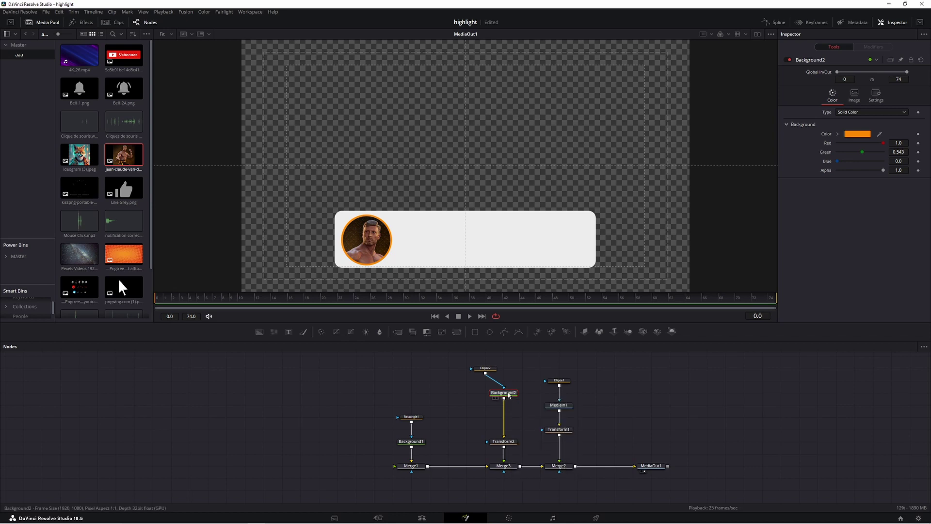
Add a Drop Shadow node between the ring's Background and its Transform.
key("shift+space")
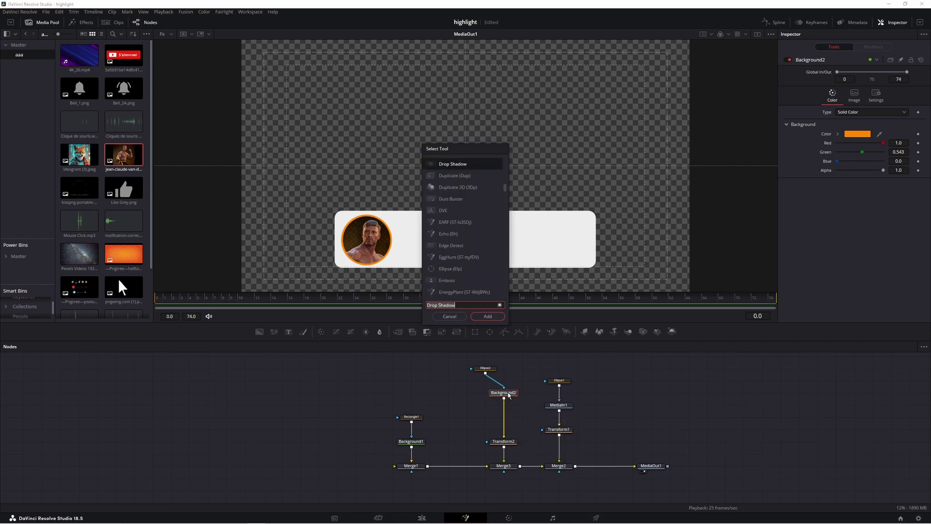
type("shadow")
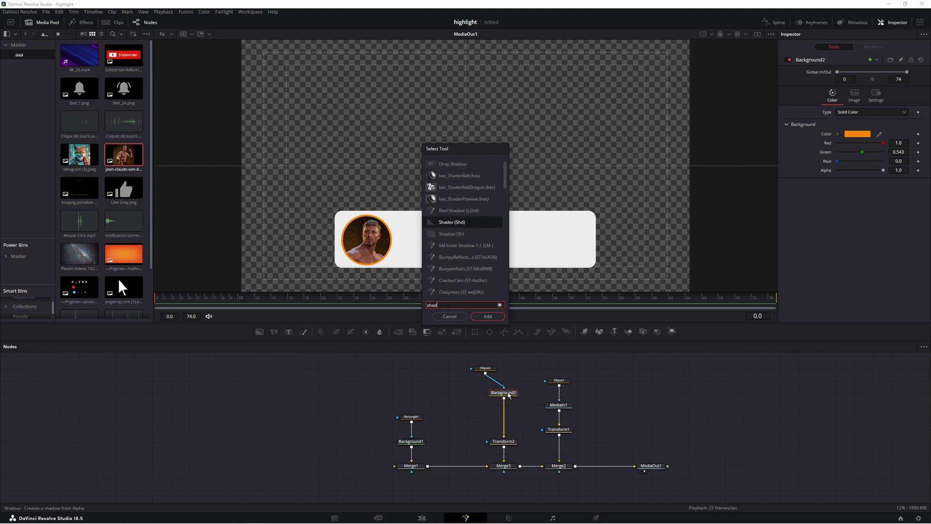
left_click(452, 165)
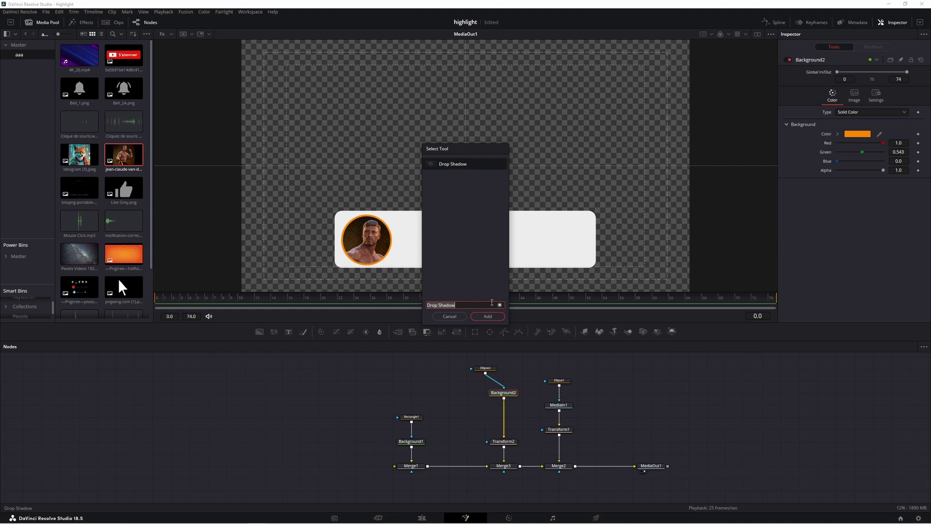
left_click(488, 317)
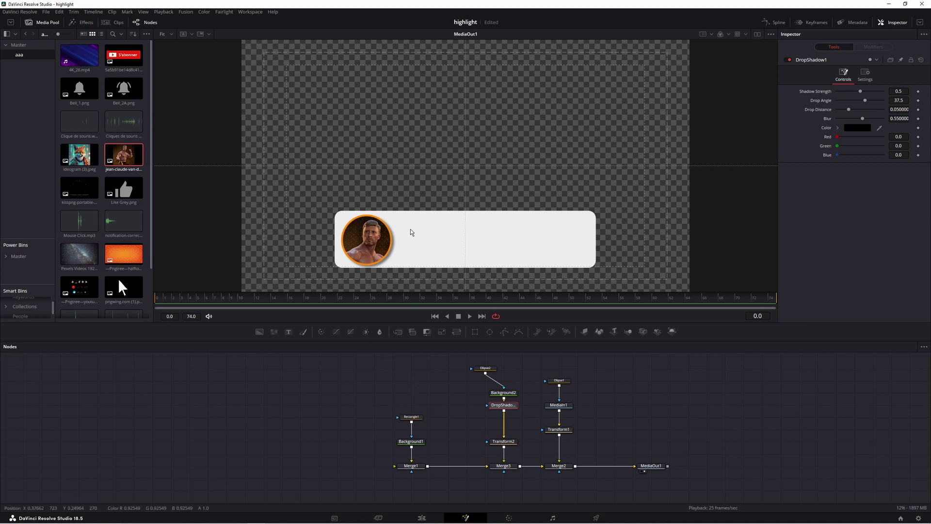
left_click(669, 447)
Move MediaOut1 farther along the graph and merge a new Text node into the chain after the portrait's Merge.
left_click_drag(645, 470, 890, 467)
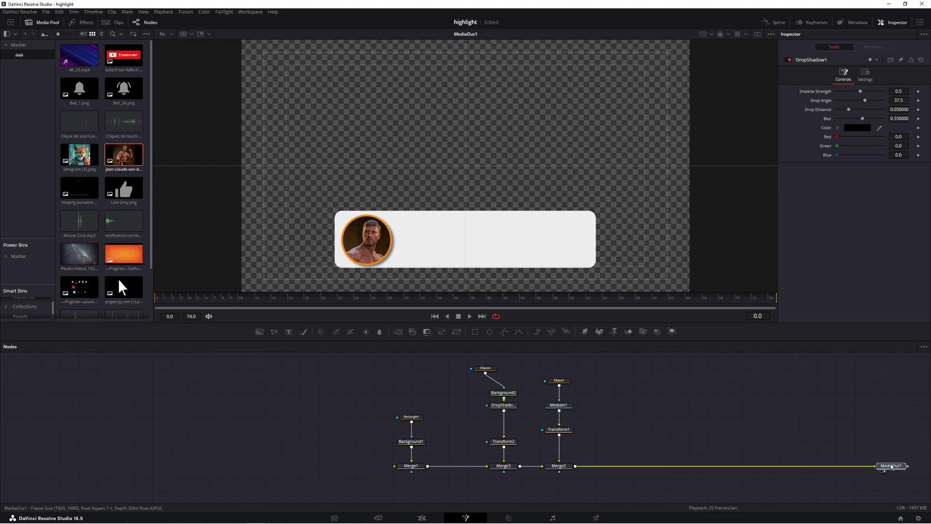
left_click(289, 332)
left_click_drag(289, 332, 633, 461)
Enter "kryska" as the text, set the font to a Atmospheric and colour it dark grey.
left_click(824, 133)
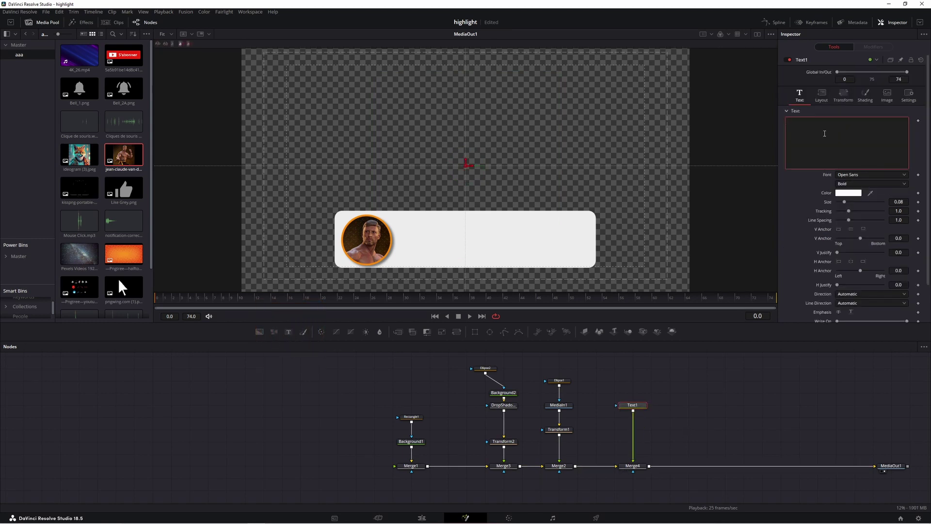
type("kryska")
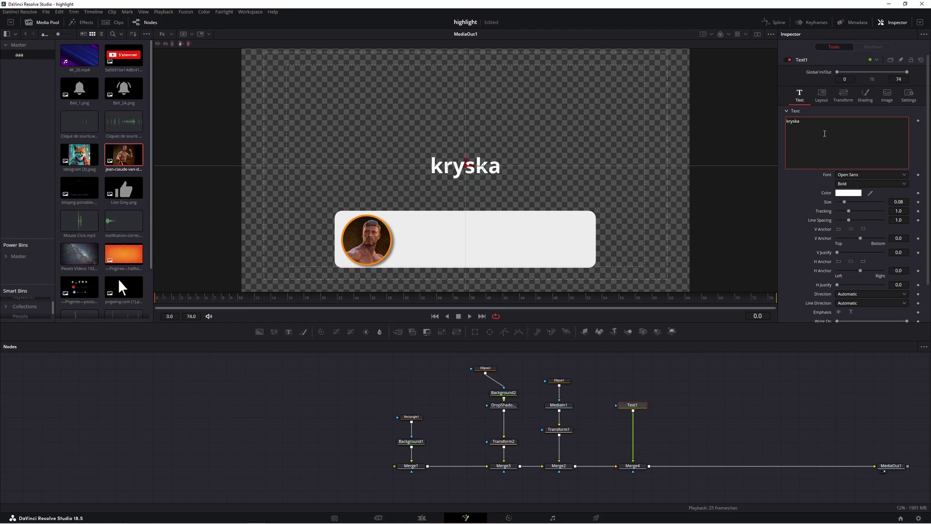
left_click(868, 175)
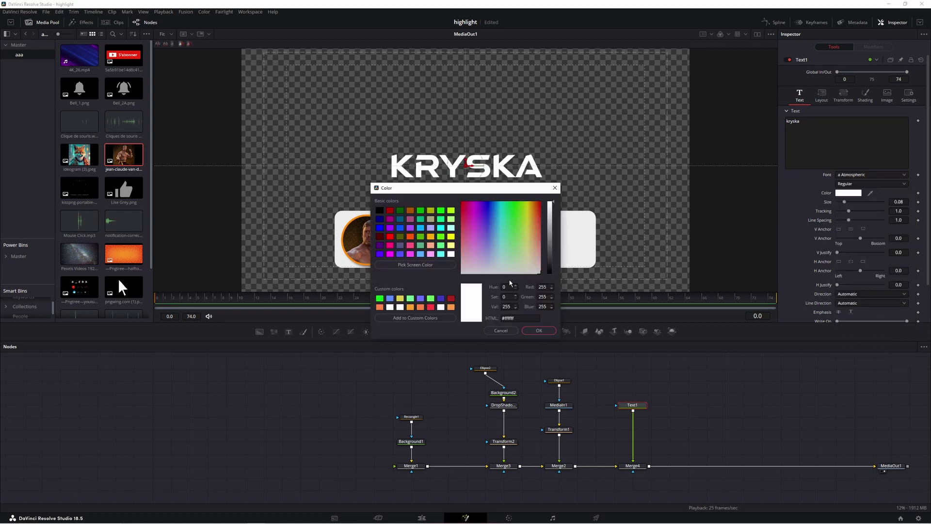
left_click(549, 234)
key("Return")
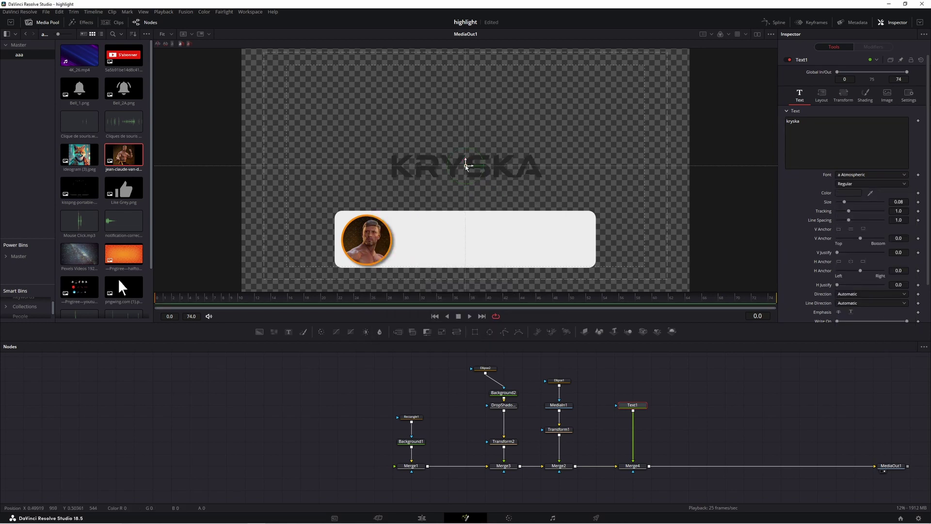
Place the text on the banner just beside the portrait, with size 0.0388 and tracking 0.923.
left_click_drag(464, 186, 468, 246)
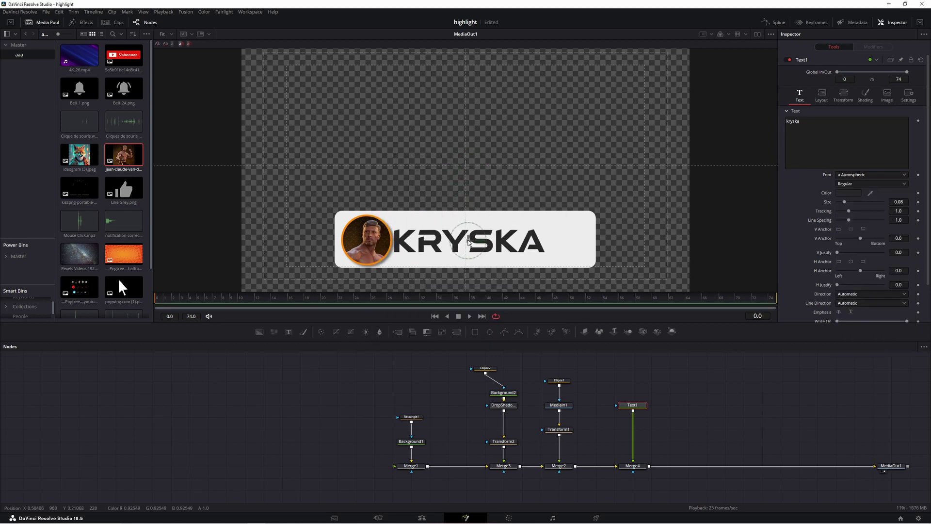
left_click_drag(845, 202, 847, 211)
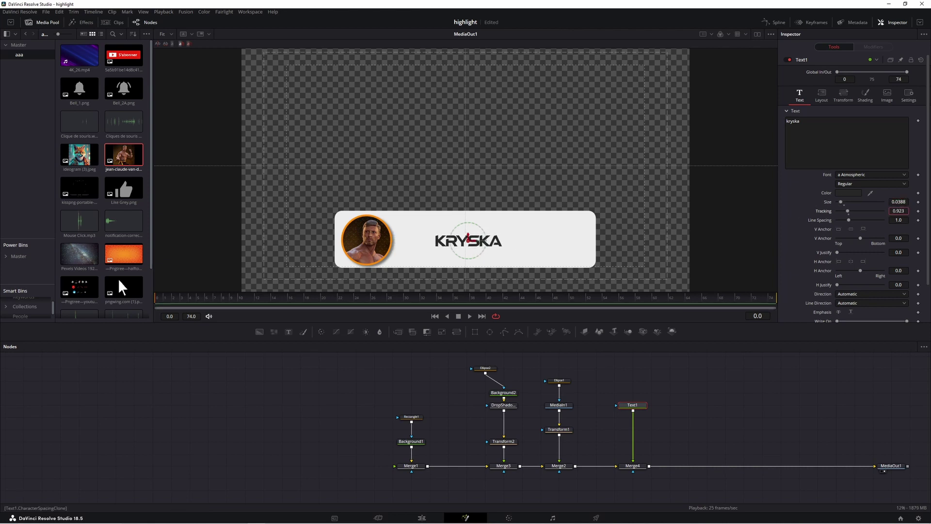
left_click_drag(476, 242, 438, 242)
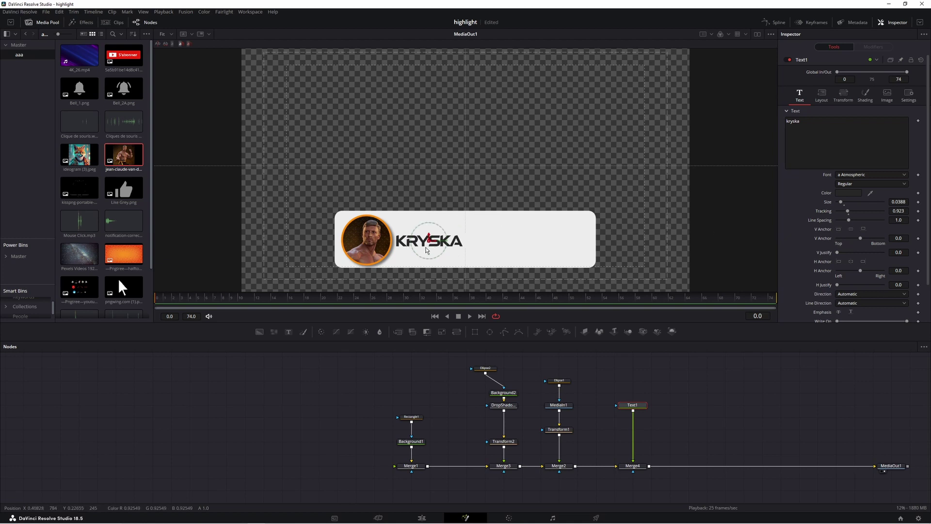
Stretch the text vertically by setting its shading element's Y size to 2.008, and recentre it in the banner's height.
left_click(863, 103)
scroll(861, 185, "down", 1)
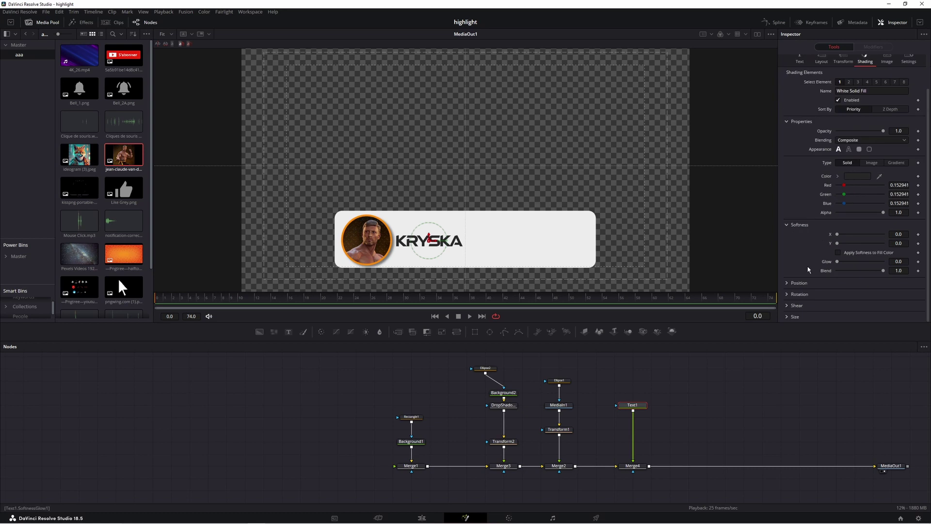
left_click(788, 316)
scroll(830, 295, "down", 1)
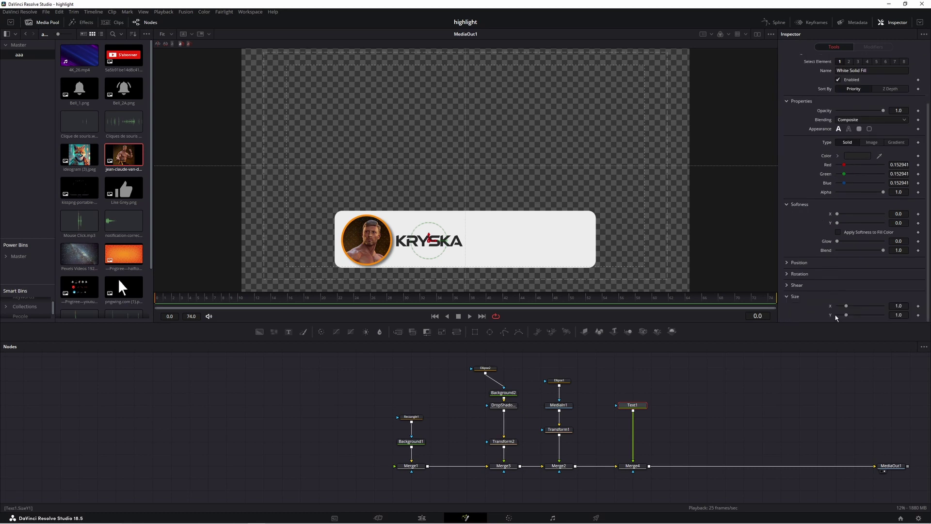
left_click_drag(846, 316, 856, 316)
left_click_drag(430, 237, 430, 242)
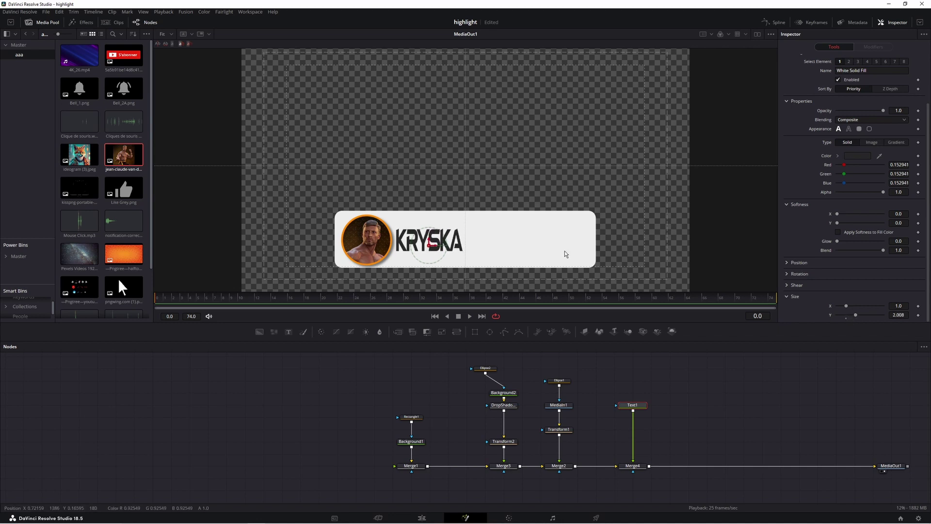
Examine the node groups that form the white banner, the orange ring, the portrait and the text, selecting each in turn.
left_click(695, 379)
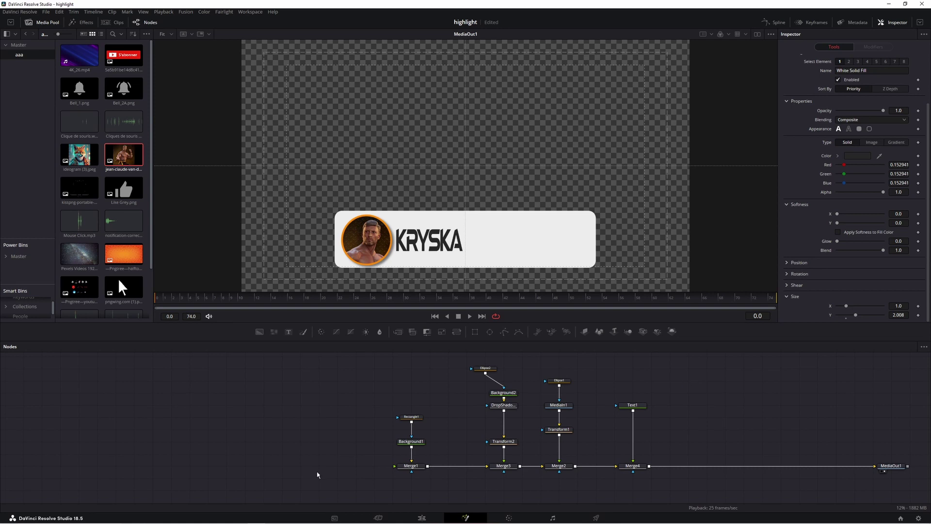
left_click_drag(439, 389, 375, 480)
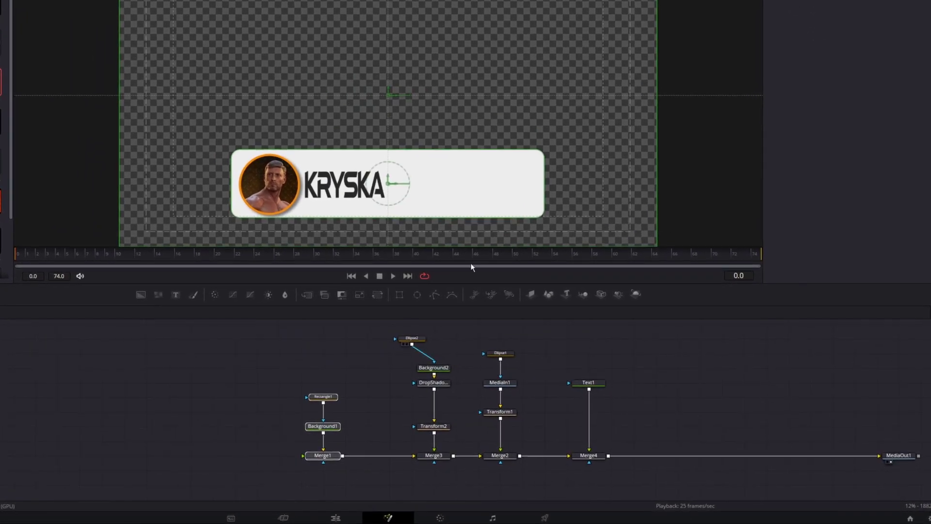
left_click_drag(461, 330, 393, 471)
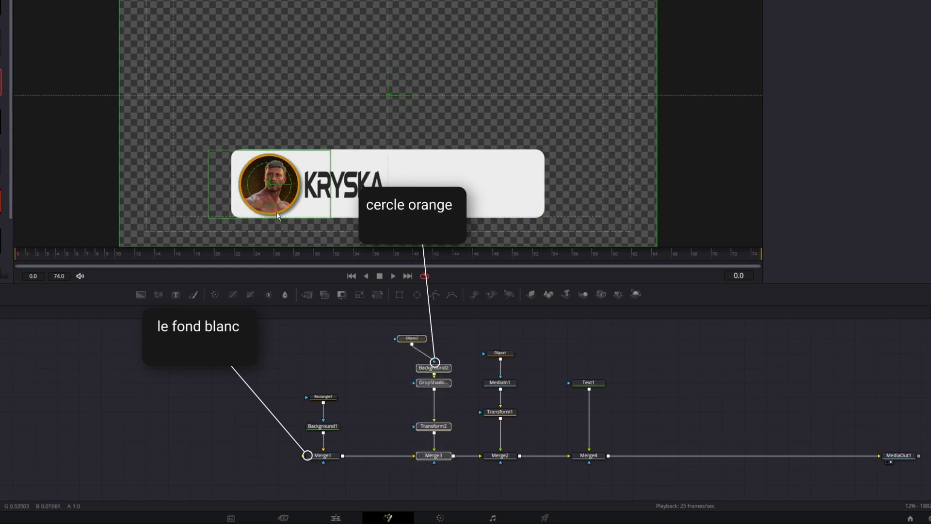
left_click_drag(538, 339, 485, 468)
left_click_drag(625, 365, 572, 474)
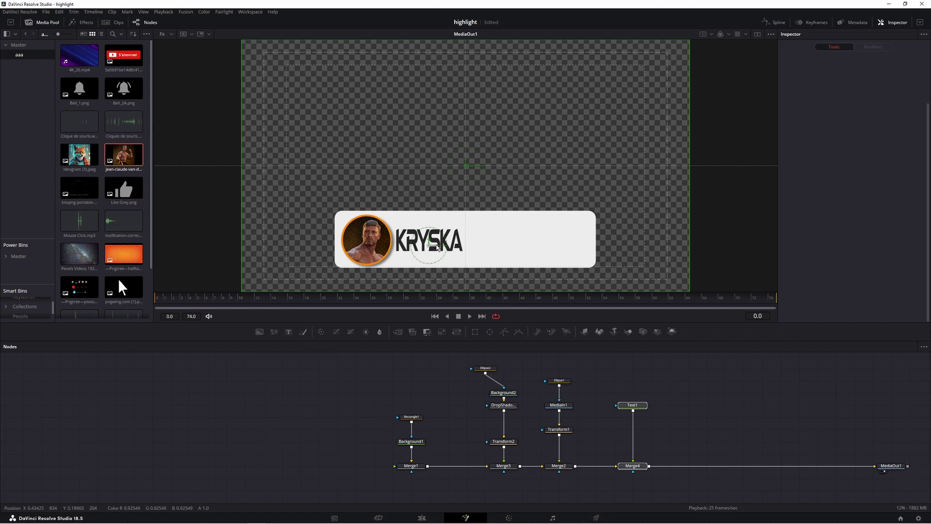
Nudge the banner text slightly closer to the portrait.
left_click(436, 245)
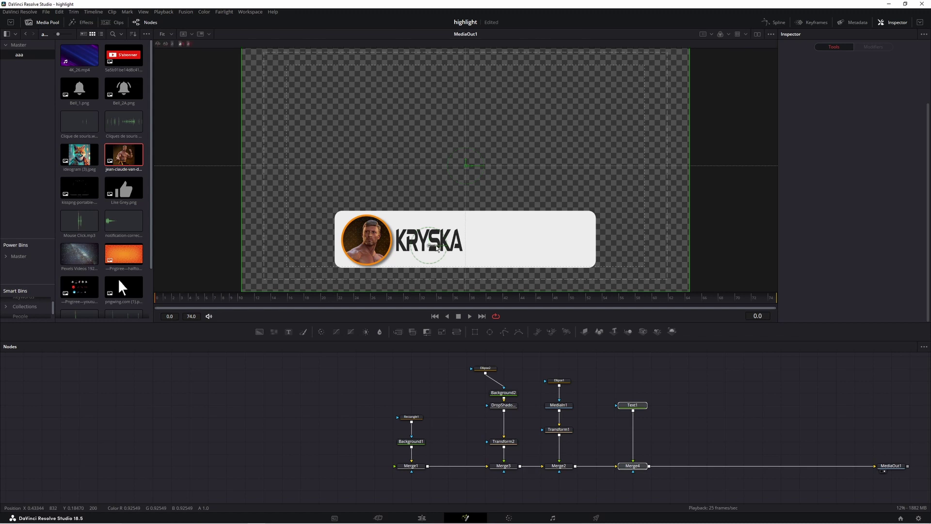
mouse_move(437, 247)
left_mouse_down()
mouse_move(381, 246)
mouse_move(427, 247)
left_mouse_up()
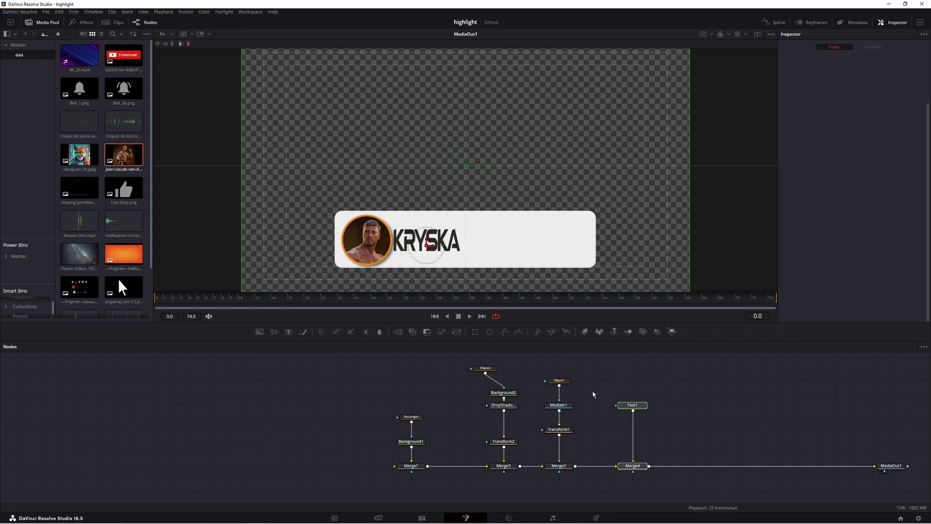
Reorder the node chain so the text branch merges before the portrait branch, placing the text behind the portrait.
left_click_drag(632, 466, 707, 466)
left_click_drag(589, 364, 633, 467)
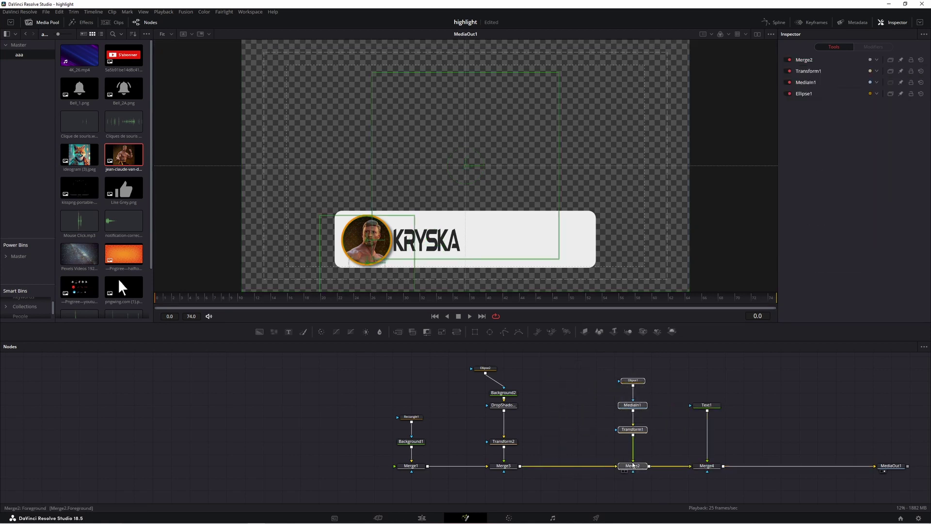
left_click_drag(742, 387, 577, 468)
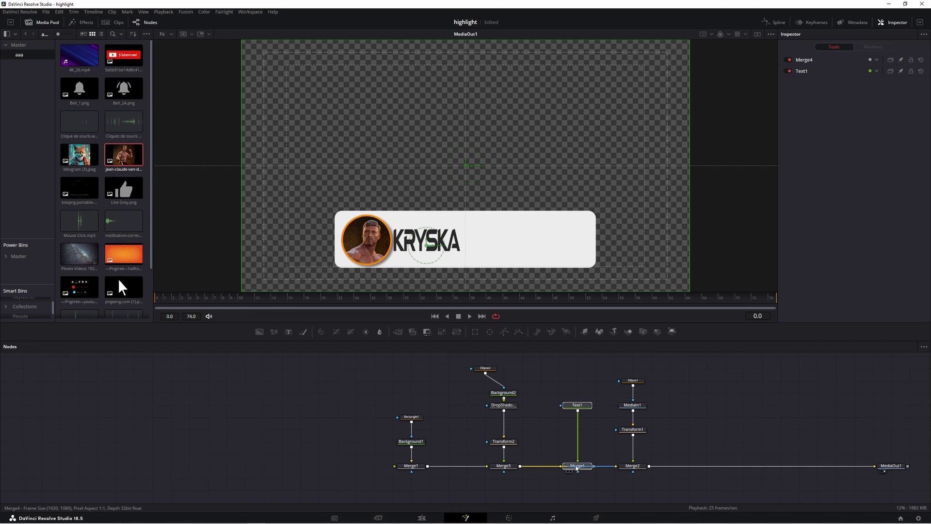
Slide the text under the portrait to test the layering, and undo the move.
left_click(578, 468)
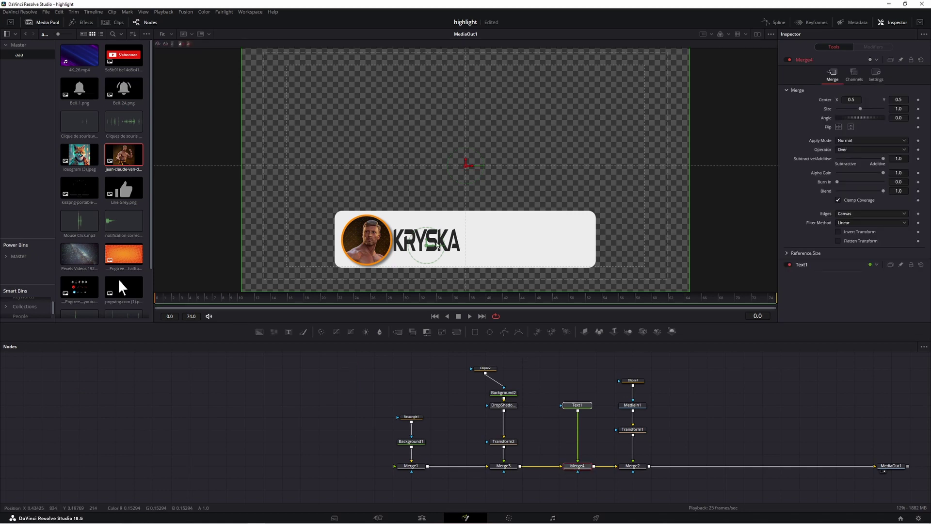
left_click_drag(435, 248, 383, 248)
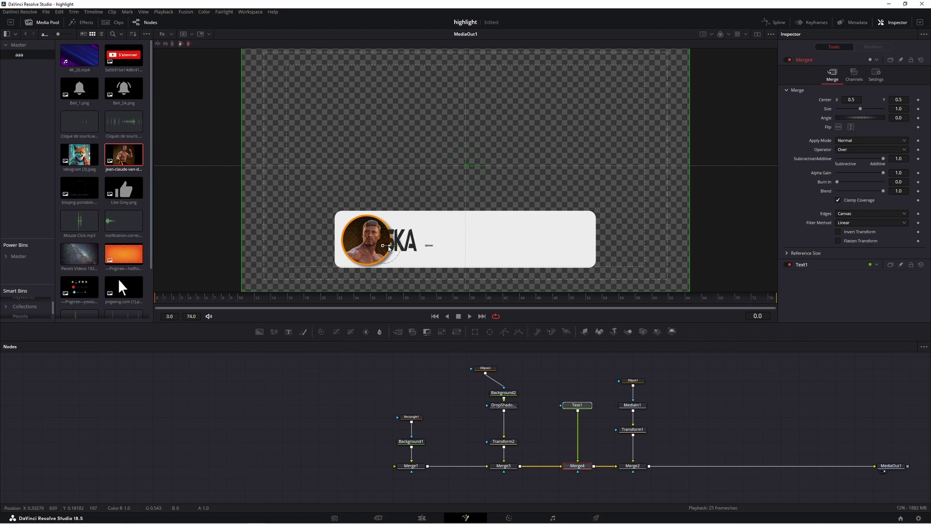
key("ctrl+z")
left_click(597, 392)
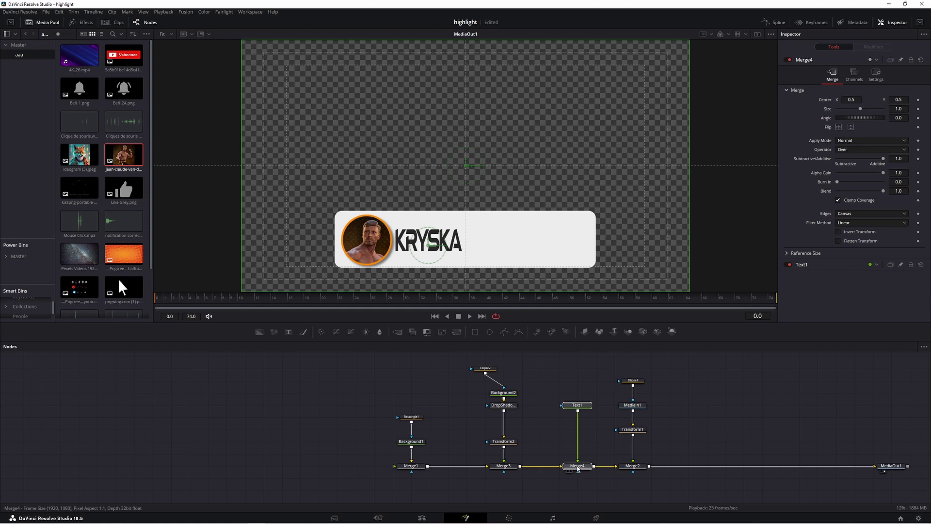
Put the text branch back after the portrait branch, and straighten the orange ring's node column.
left_click_drag(581, 467, 698, 468)
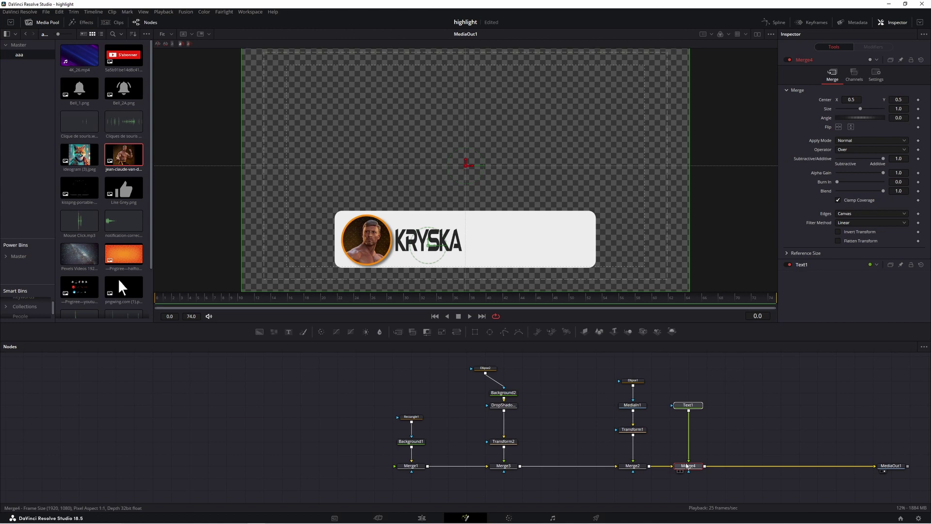
left_click_drag(646, 367, 620, 479)
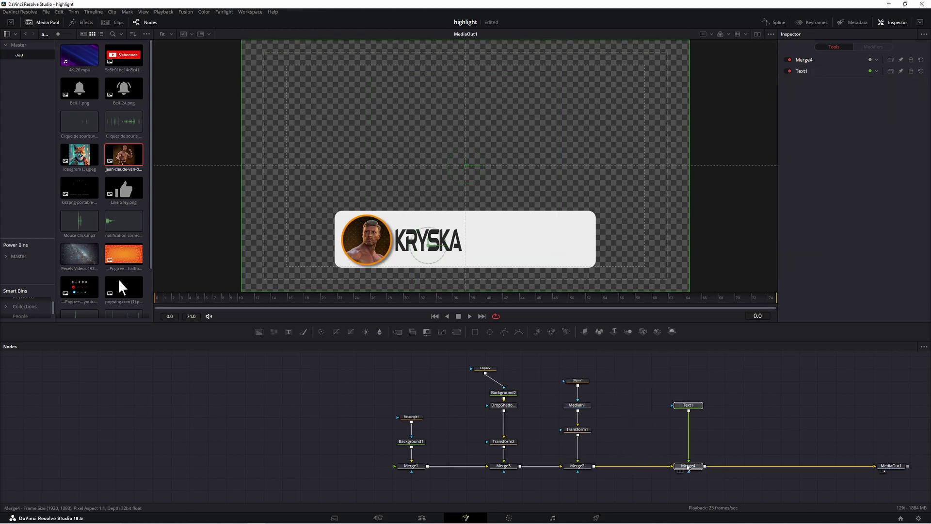
left_click_drag(687, 466, 651, 466)
left_click_drag(486, 368, 504, 368)
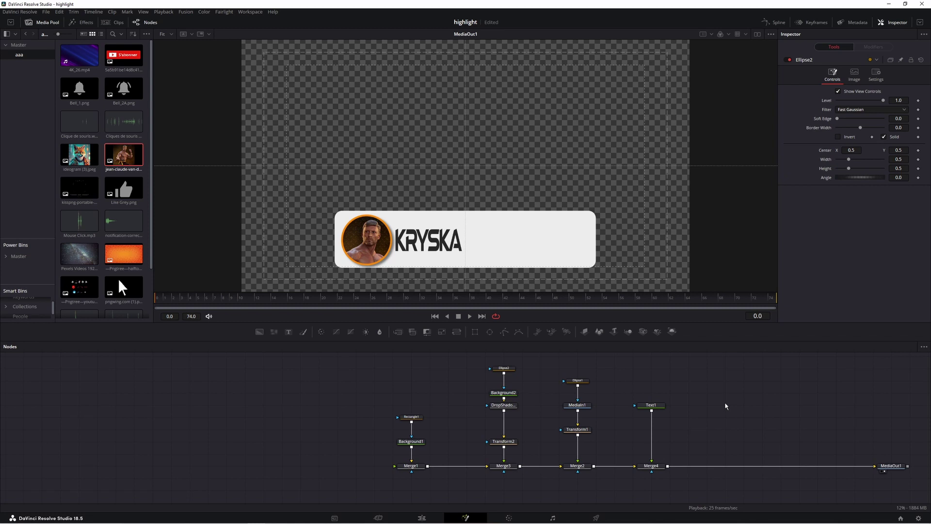
Add the S'abonner button image and the bell-like-share icon sheet as media nodes, and preview the icon sheet before viewing the final output again.
left_click_drag(124, 54, 707, 404)
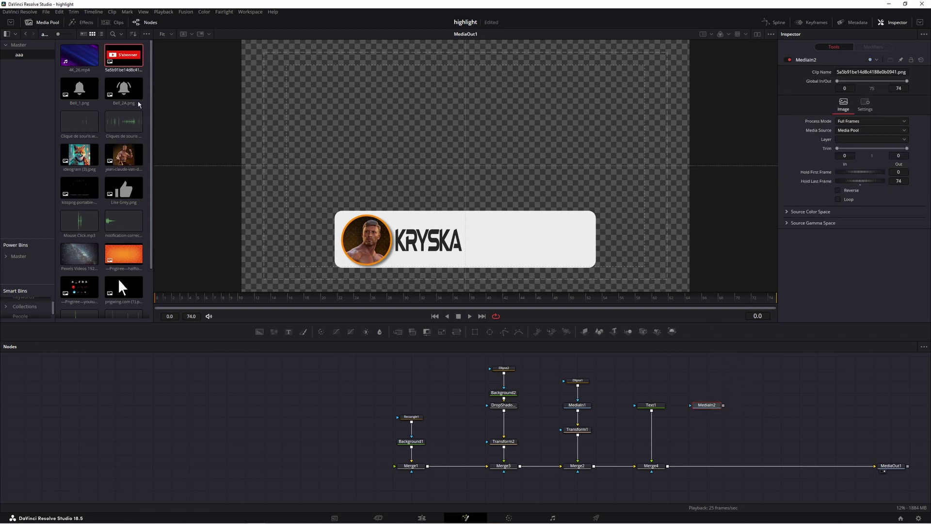
left_click(73, 90)
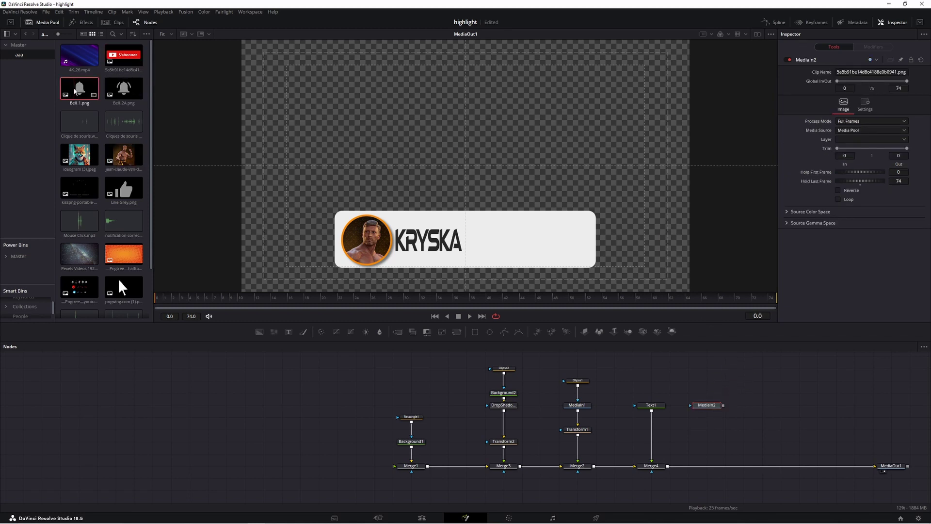
left_click_drag(77, 287, 762, 406)
left_click_drag(762, 405, 388, 112)
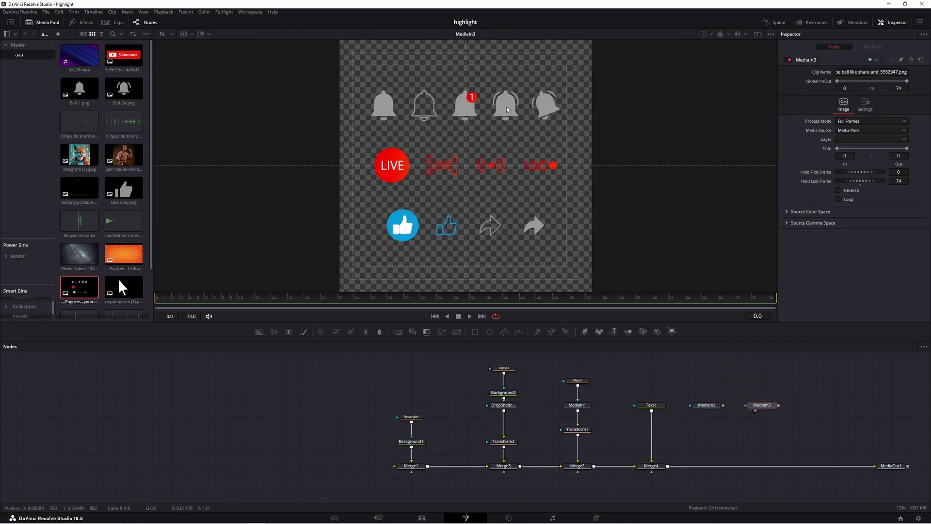
left_click_drag(891, 466, 546, 219)
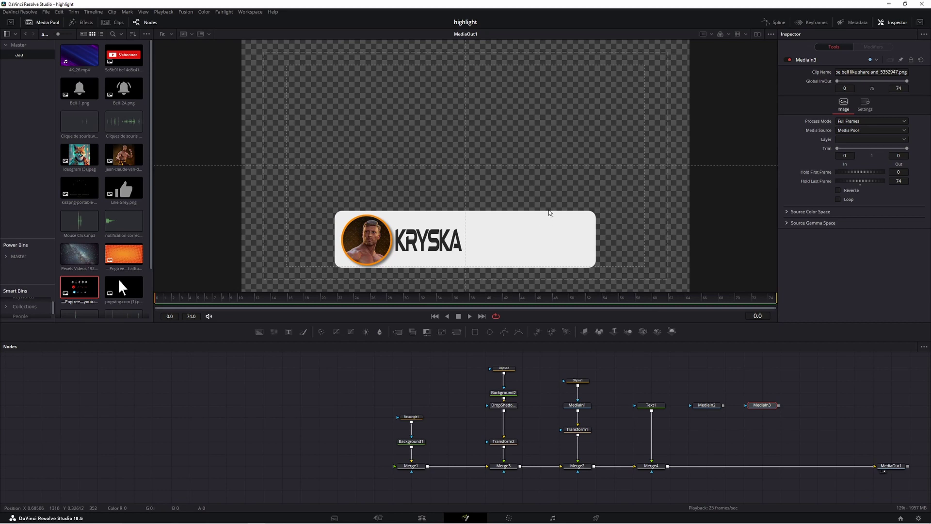
Merge the S'abonner button into the composition and add a Transform that shrinks it to about 0.37 and places it beside the channel name.
left_click_drag(723, 404, 668, 468)
left_click(711, 408)
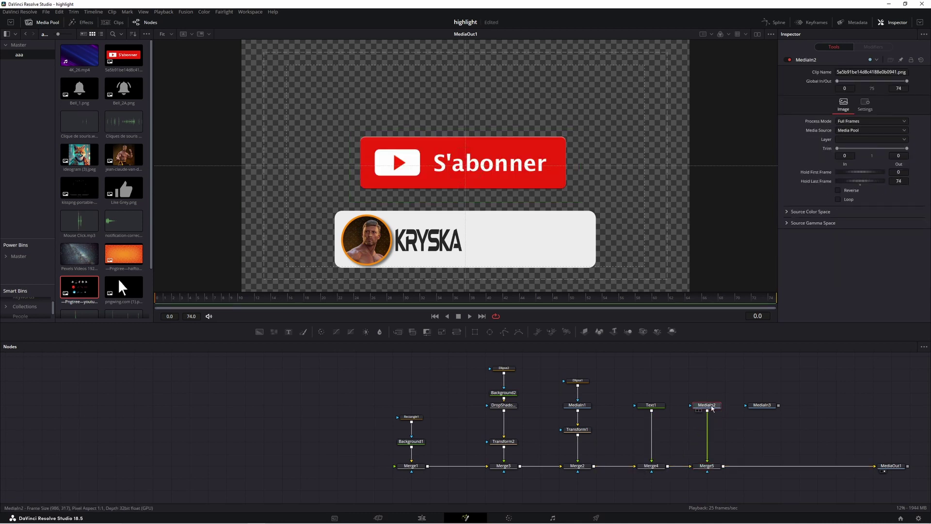
left_click(457, 333)
left_click_drag(716, 419, 717, 431)
left_click_drag(580, 201, 519, 239)
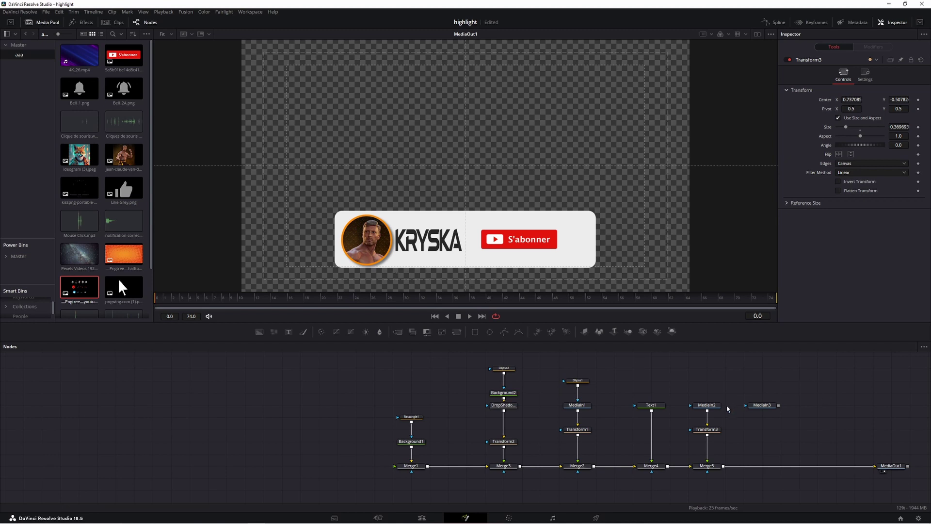
Insert a Drop Shadow between the S'abonner image and its Transform, and inspect the button's shadow up close.
left_click_drag(713, 405, 713, 381)
left_click(713, 381)
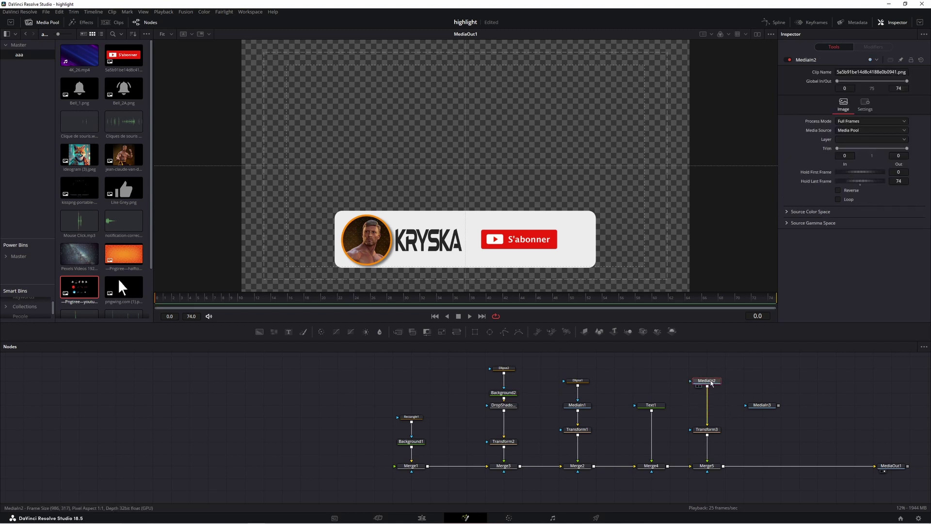
key("shift+space")
type("Drop Shadow")
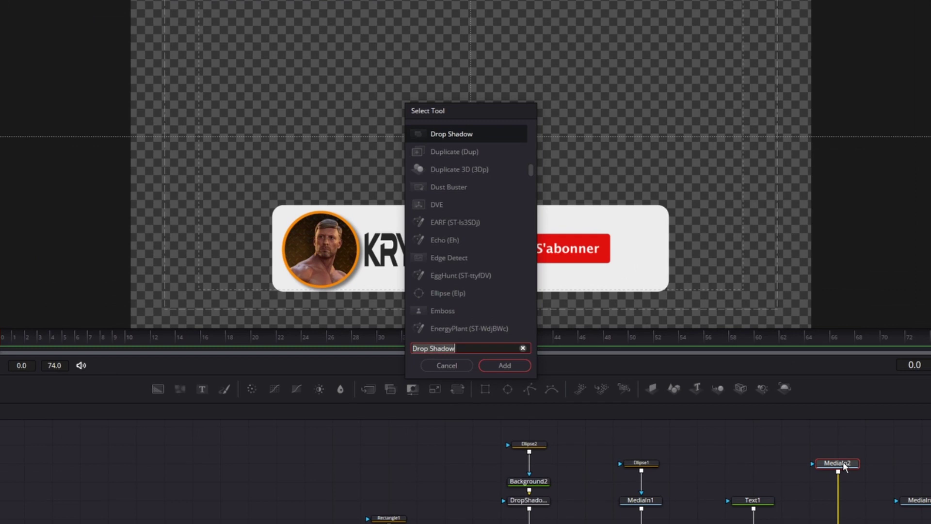
left_click(504, 365)
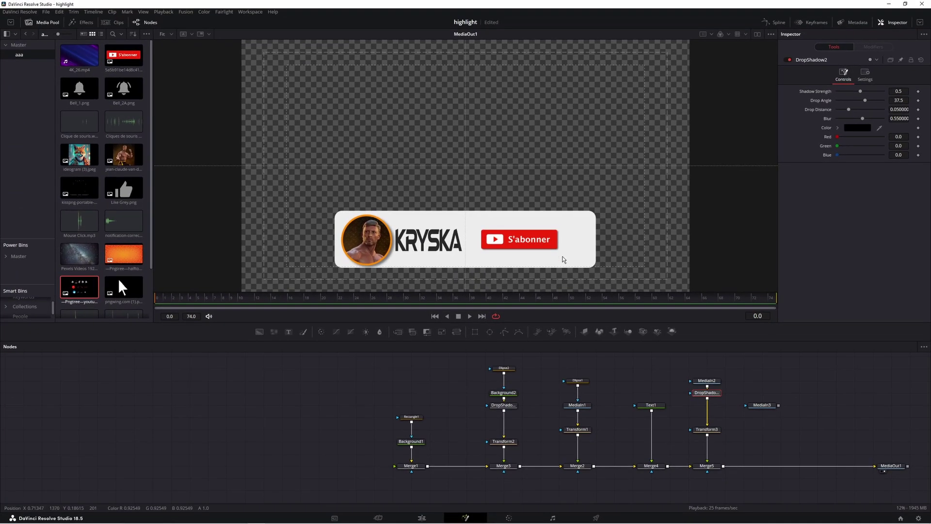
scroll(564, 260, "up", 5)
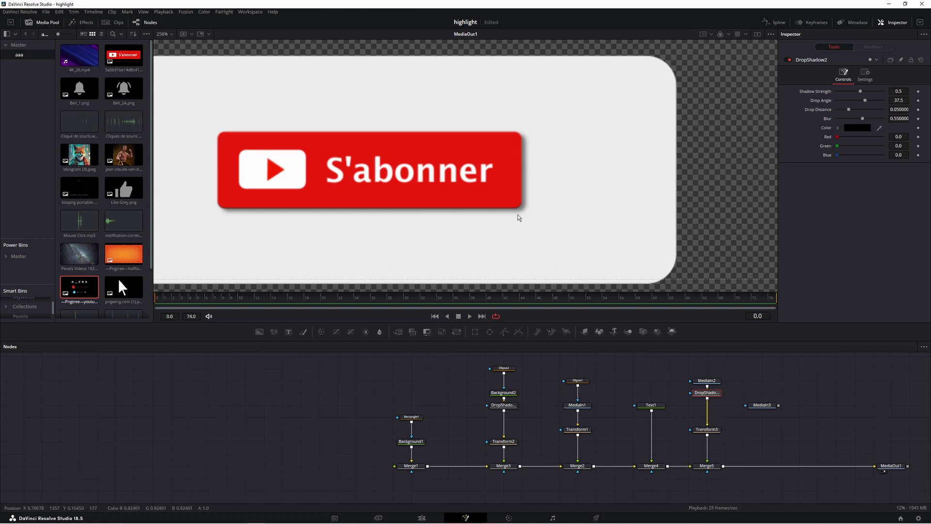
key("ctrl+f")
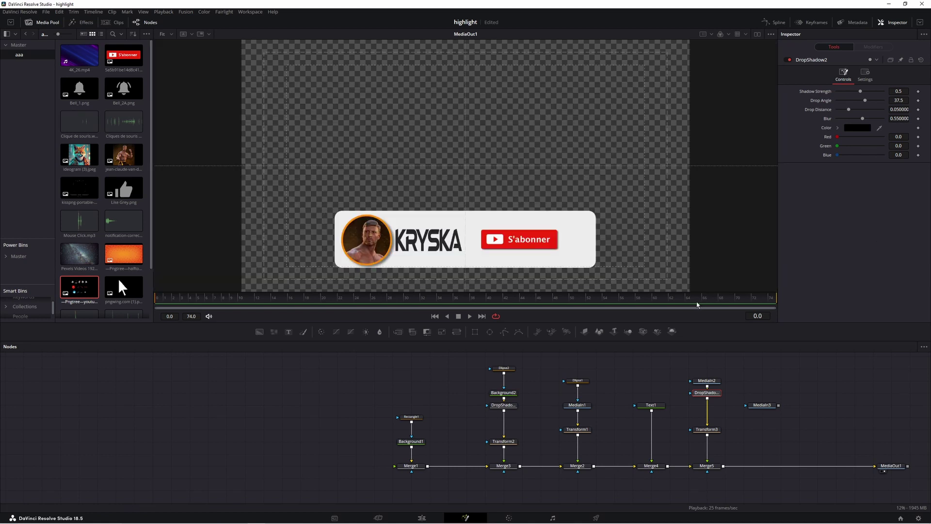
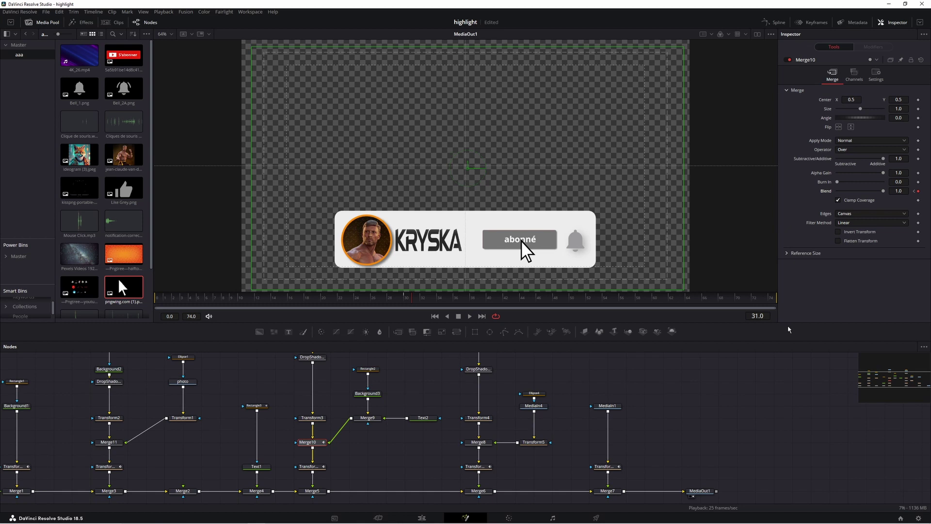
Keyframe Merge8's blend for the ringing bell from 0 at frame 41 to 1 at the following frame, and play the animation from the start.
left_click_drag(369, 299, 450, 305)
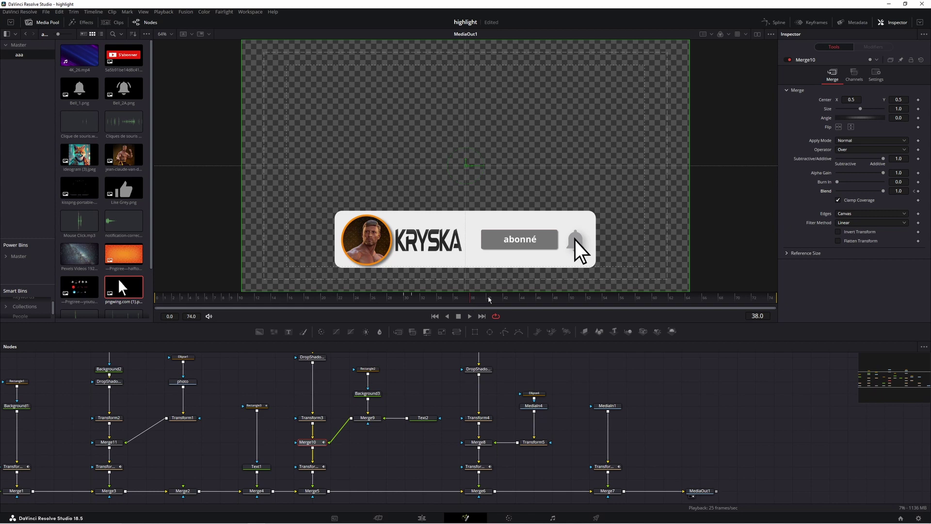
left_click_drag(475, 302, 498, 305)
left_click(483, 442)
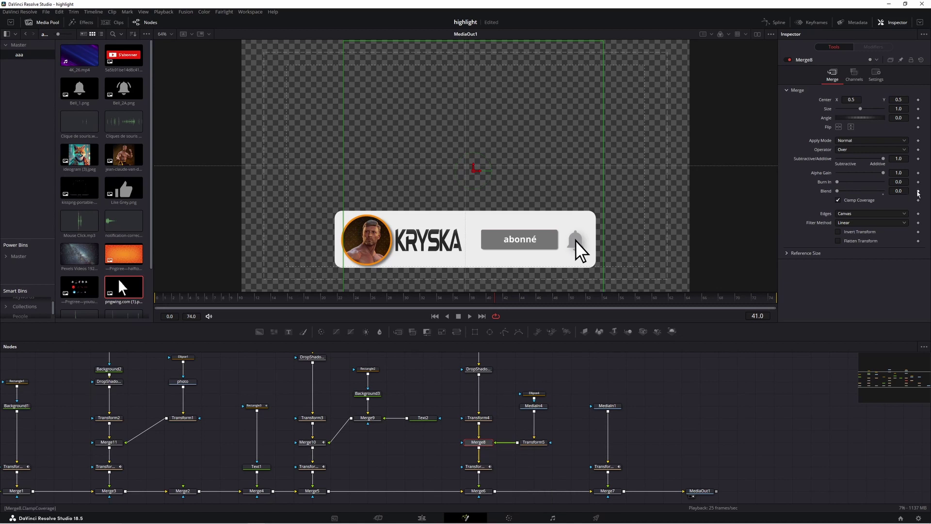
left_click(918, 191)
key("Right")
left_click_drag(839, 193, 903, 195)
left_click(157, 299)
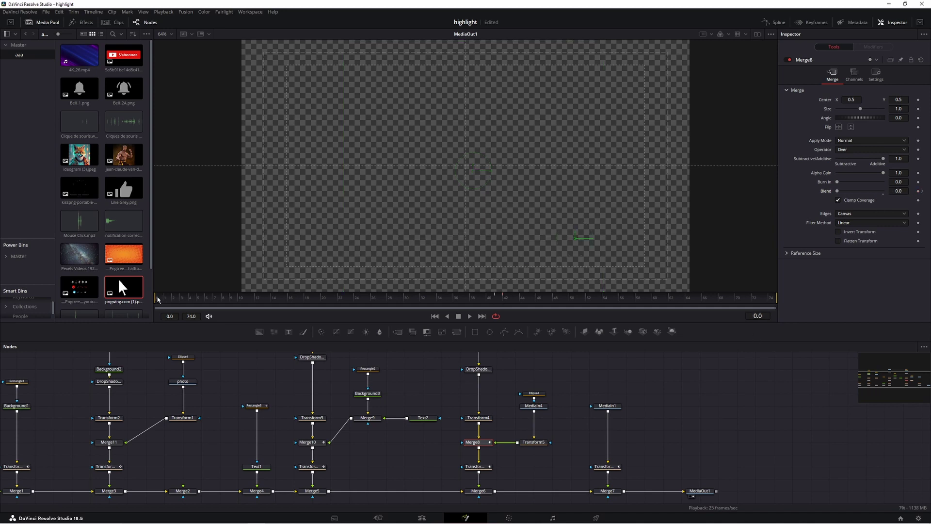
key("space")
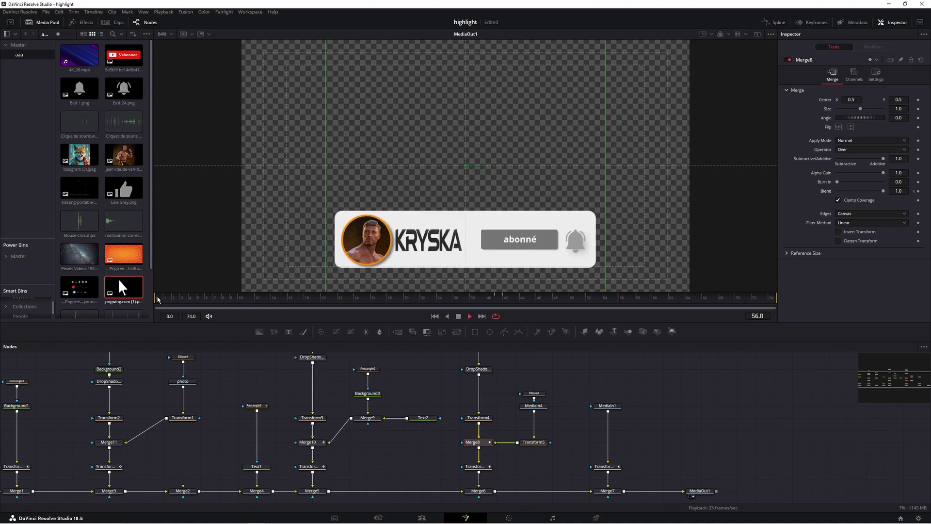
key("space")
Make room before the output node and insert a Transform between Merge7 and MediaOut1 to control the whole banner.
left_click_drag(700, 491, 829, 491)
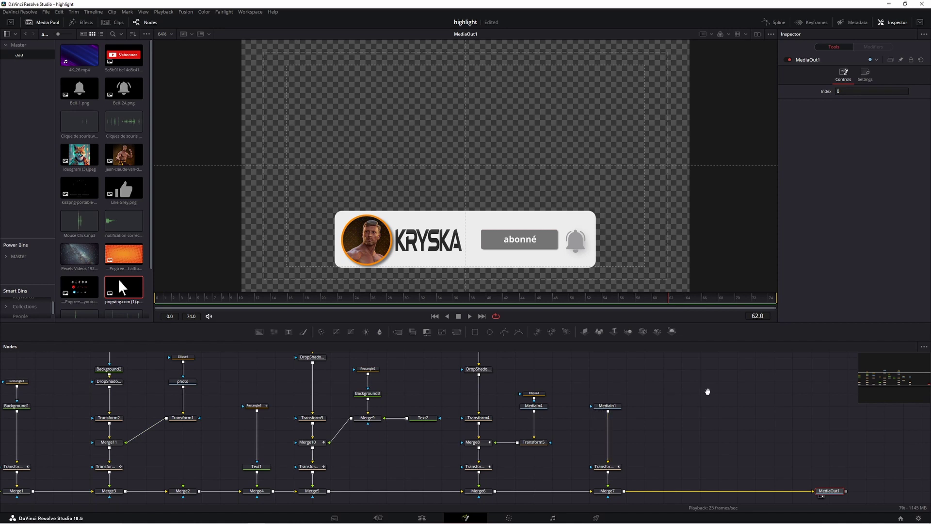
scroll(707, 389, "down", 3)
scroll(688, 391, "up", 3)
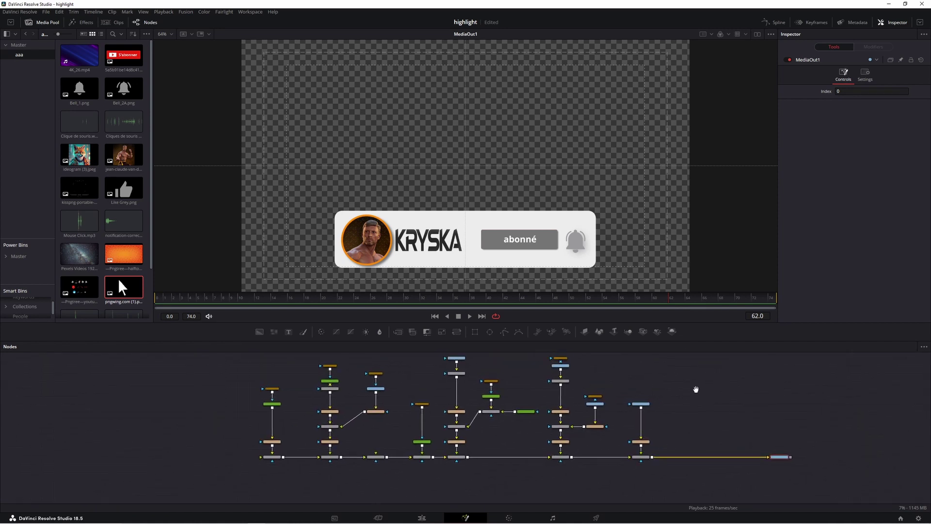
left_click_drag(559, 397, 181, 491)
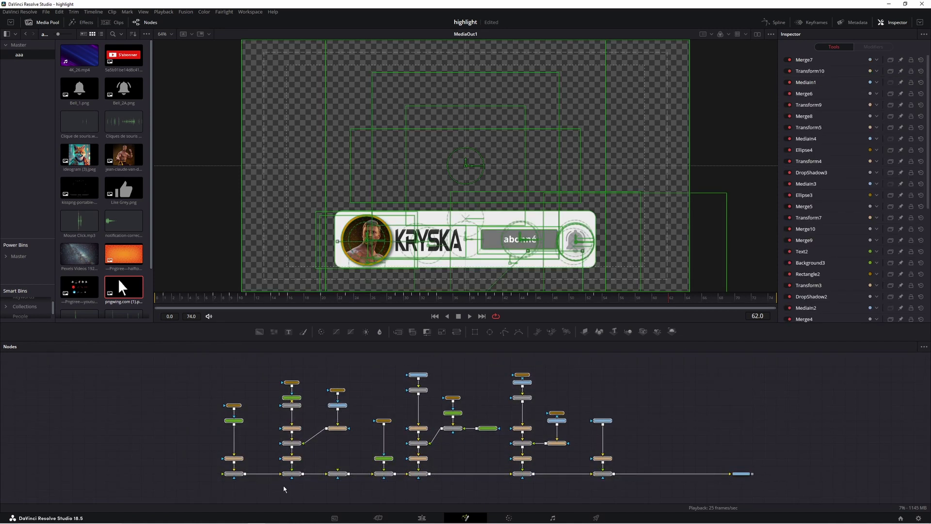
left_click(632, 442)
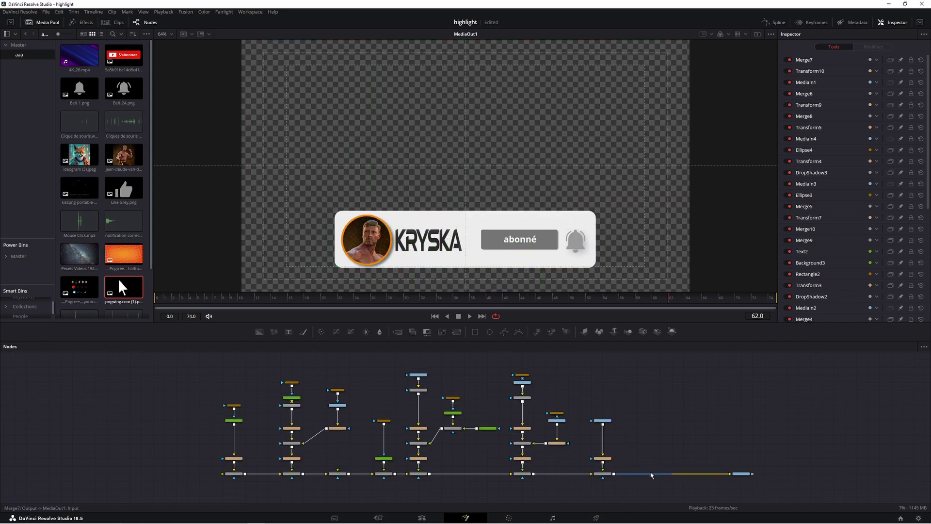
scroll(652, 476, "up", 2)
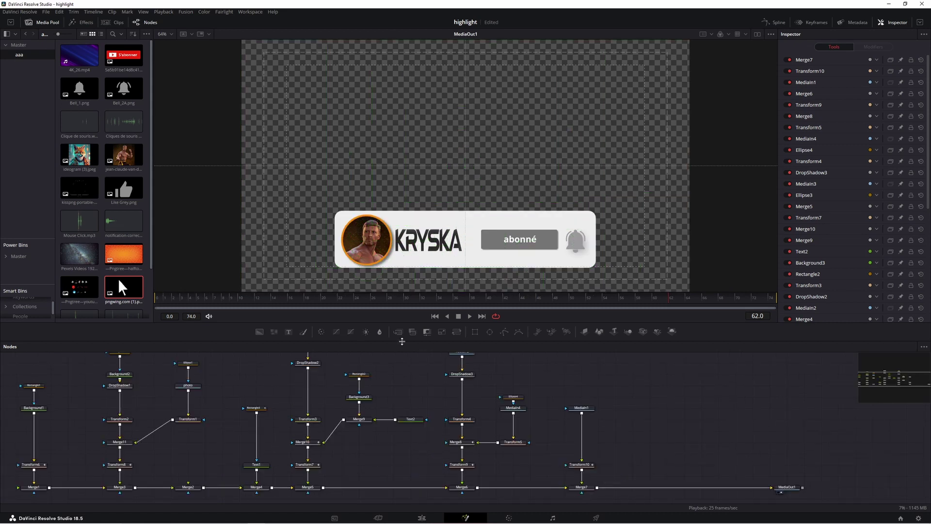
left_click_drag(457, 334, 652, 490)
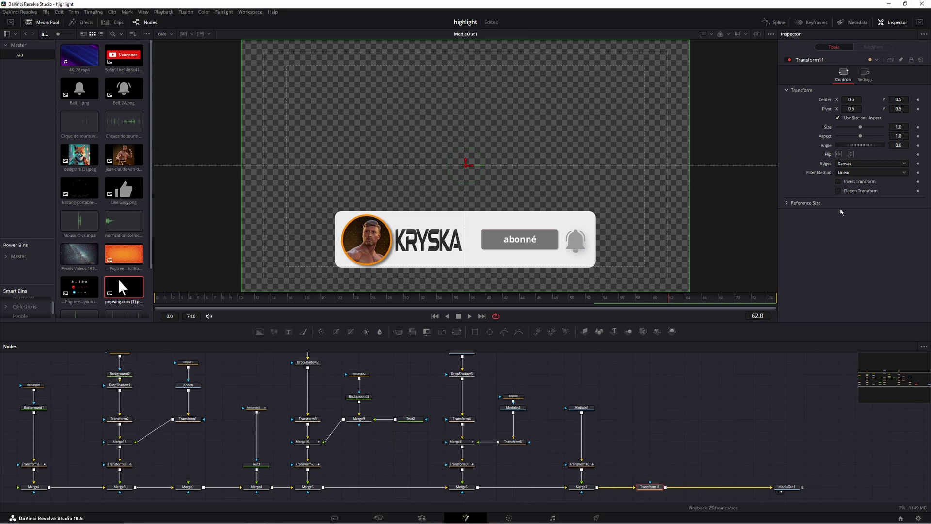
Keyframe the new Transform's centre from Y 0.5 at frame 65 to below the picture at the last frame, and play back the exit.
mouse_move(850, 99)
left_mouse_down()
mouse_move(873, 98)
mouse_move(837, 99)
left_mouse_up()
key("ctrl+z")
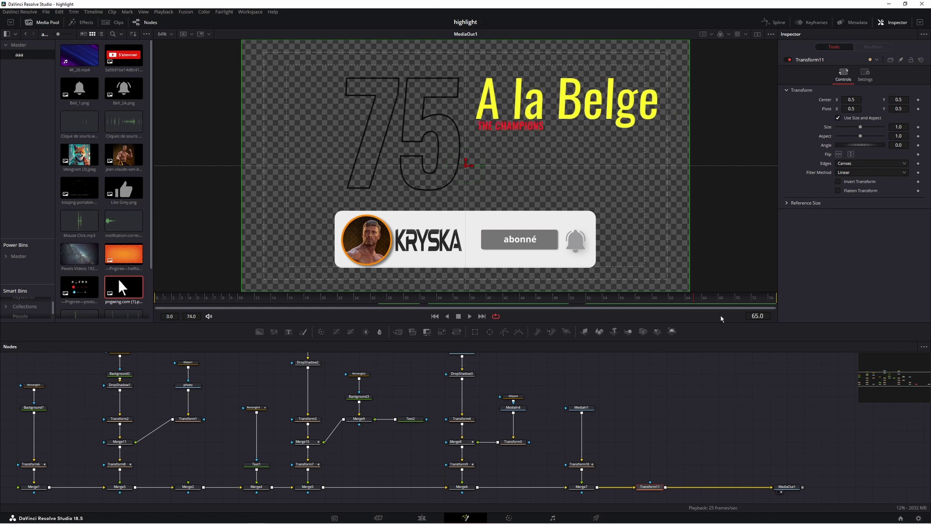
left_click(918, 100)
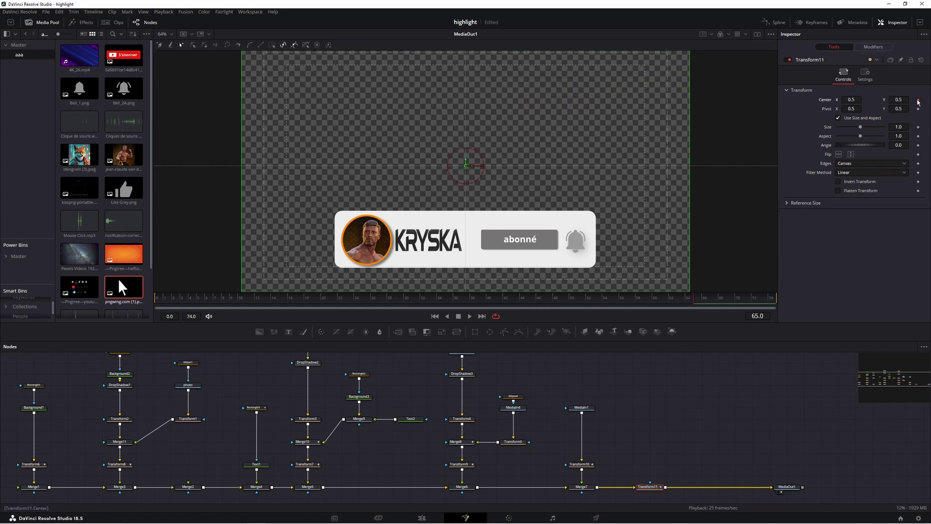
left_click(775, 298)
left_click_drag(768, 300, 778, 298)
left_click_drag(899, 99, 865, 99)
key("space")
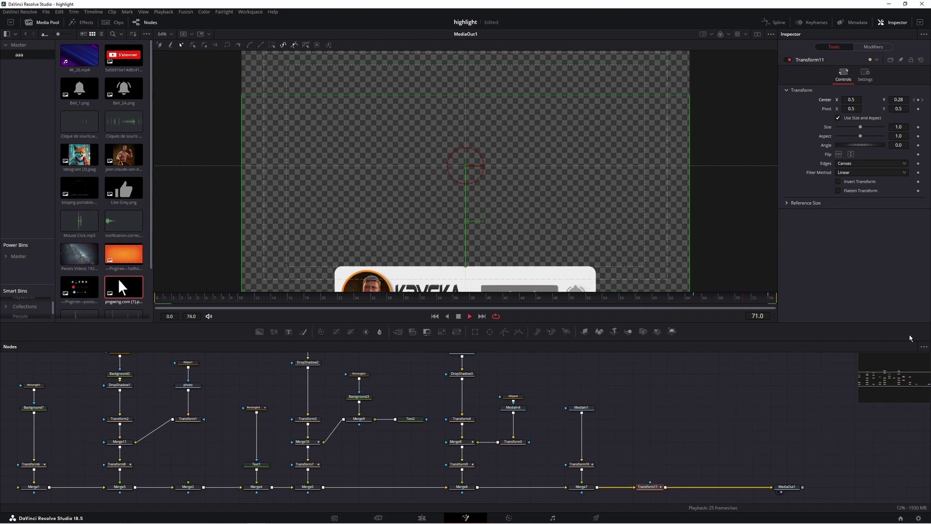
key("space")
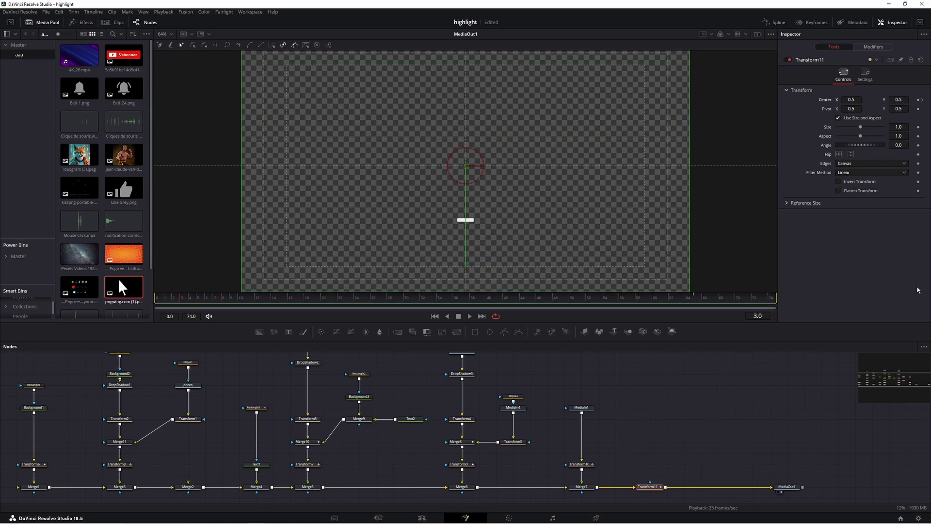
Enable motion blur on the banner's final Transform, set its quality to 1, and play back the animation.
left_click(865, 78)
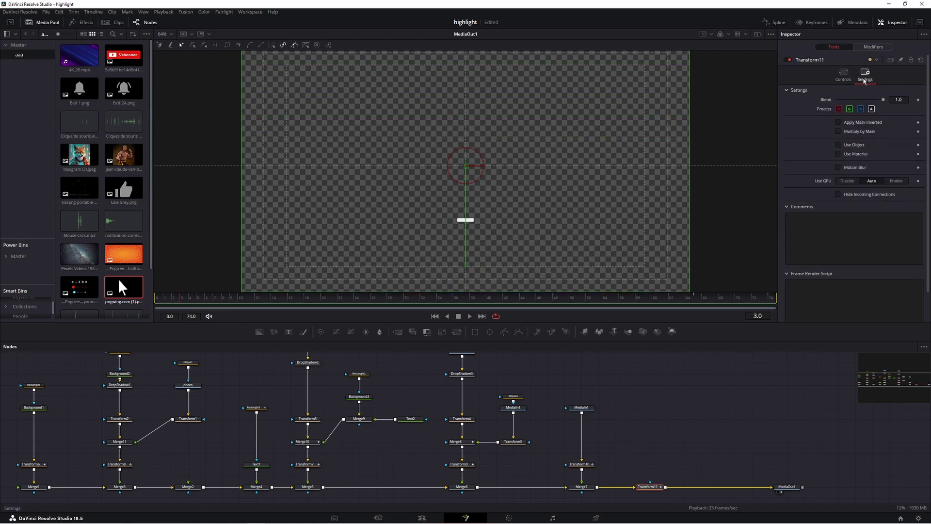
left_click(838, 168)
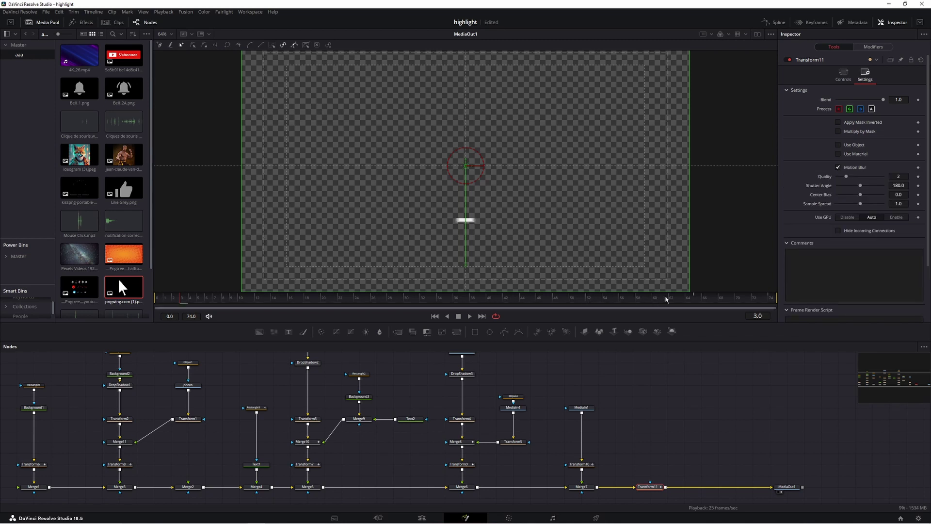
key("space")
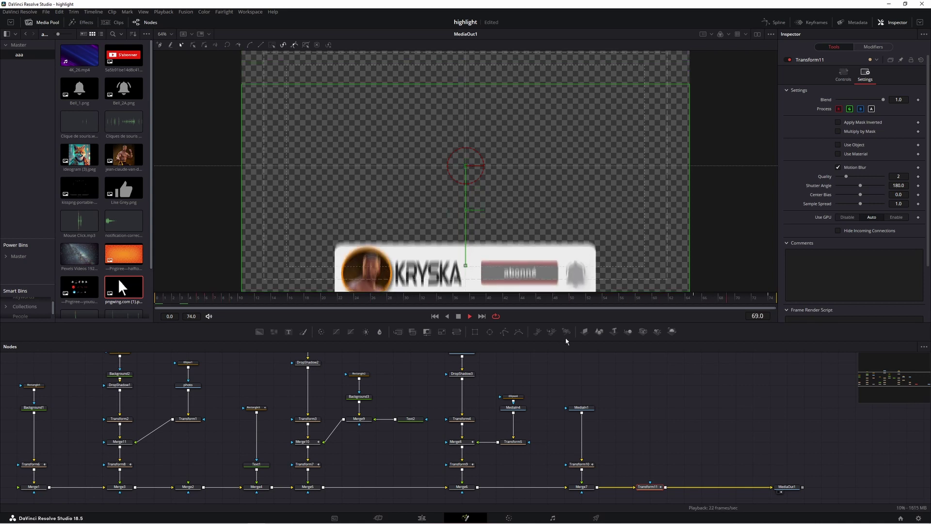
key("space")
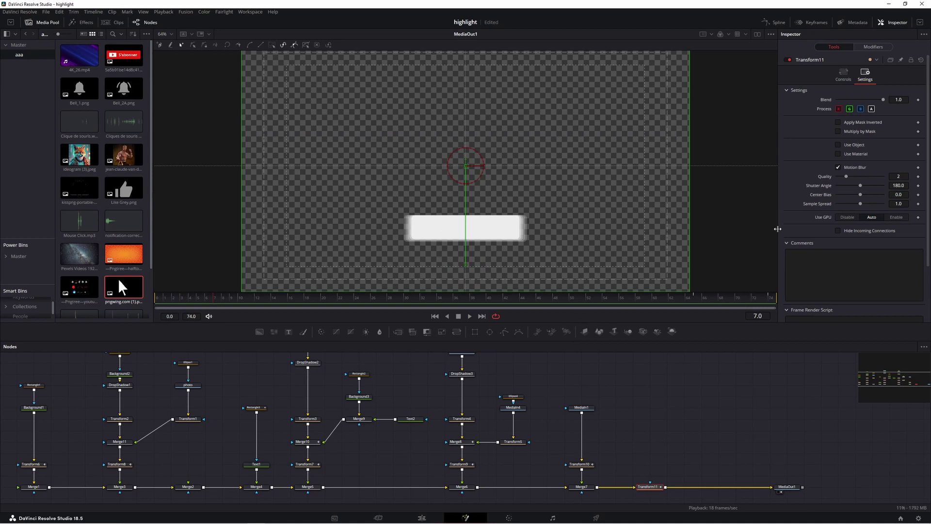
left_click_drag(846, 177, 842, 177)
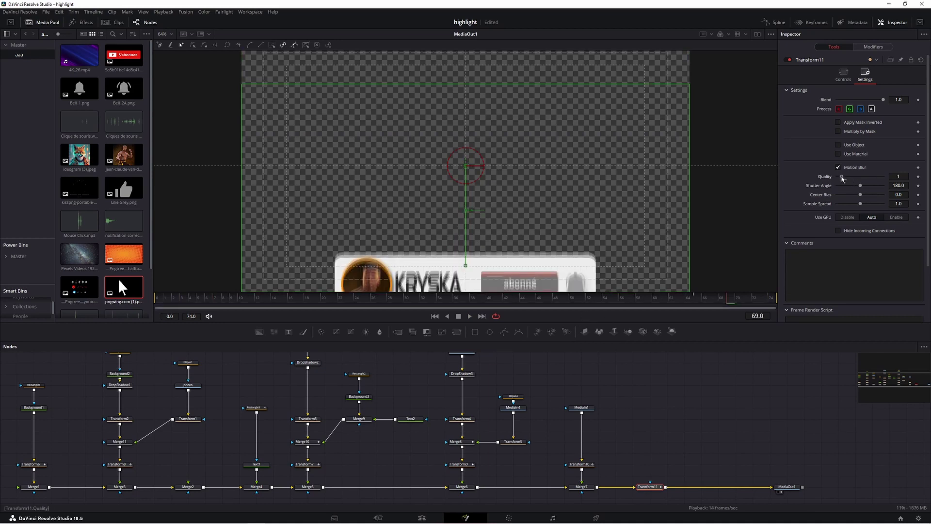
left_click(160, 299)
key("space")
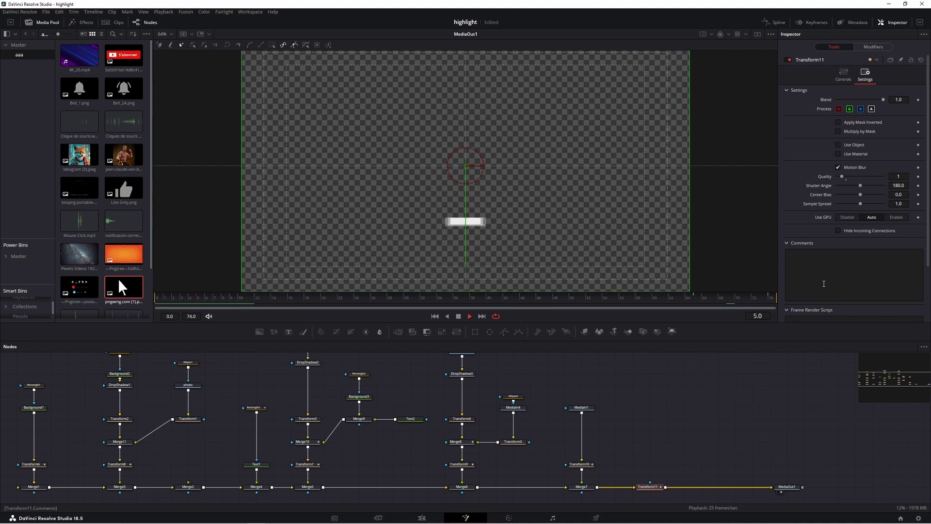
key("space")
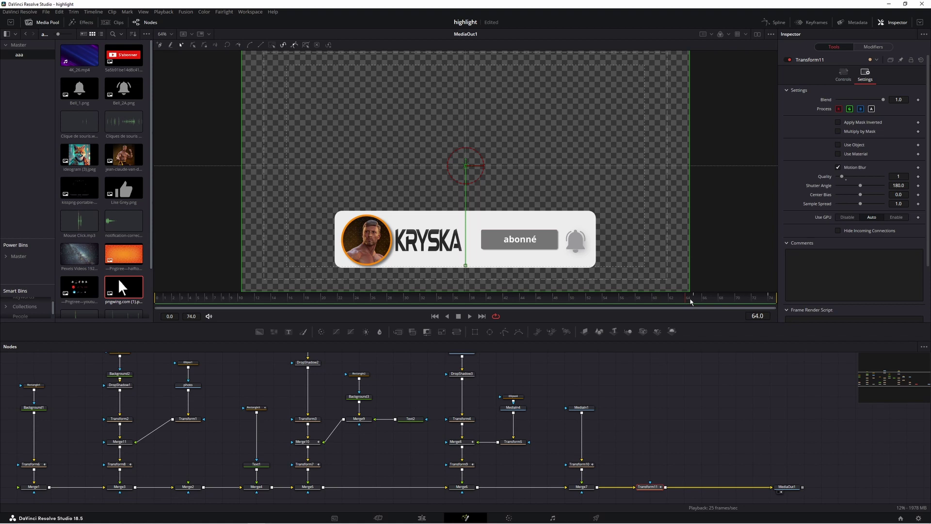
Keyframe Transform11's motion blur quality from 0 at frame 64 to 1 at frame 65, and play the animation from the start.
left_click_drag(896, 177, 879, 176)
left_click_drag(182, 305, 665, 304)
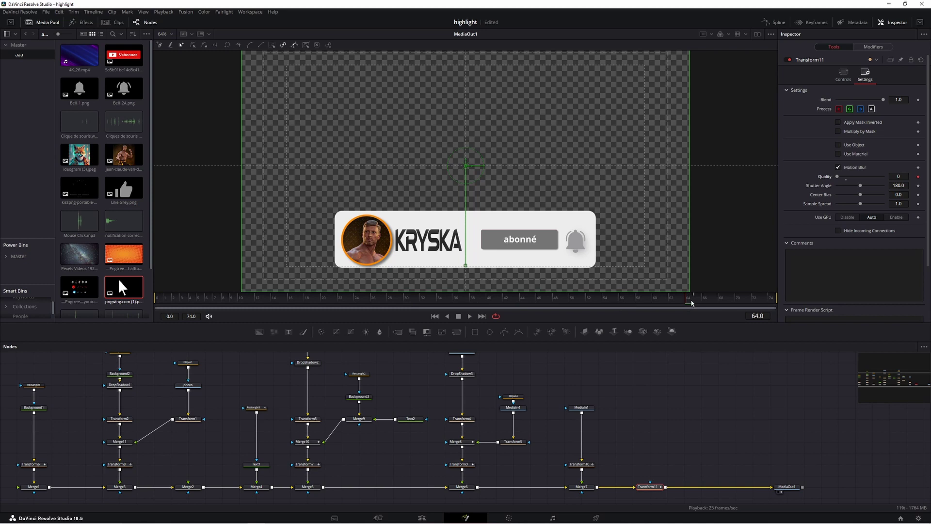
left_click(693, 301)
left_click_drag(838, 177, 845, 180)
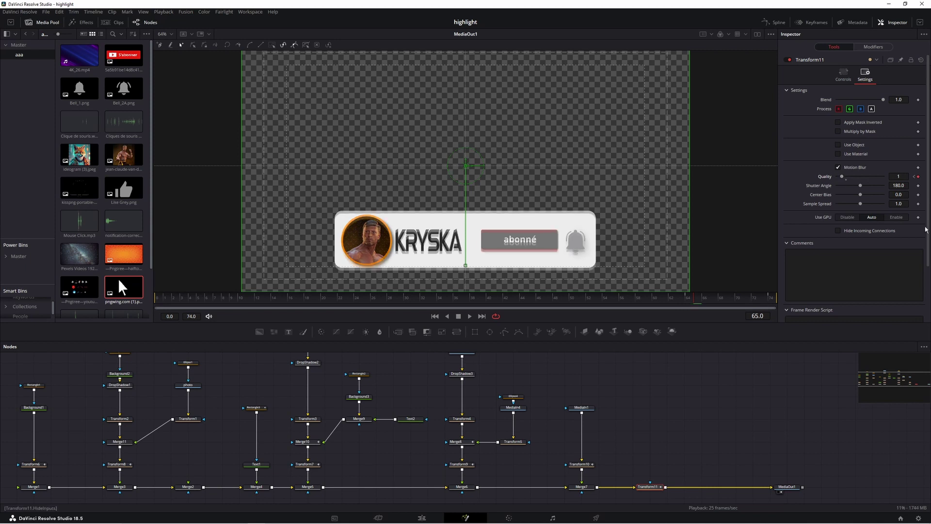
key("Home")
key("space")
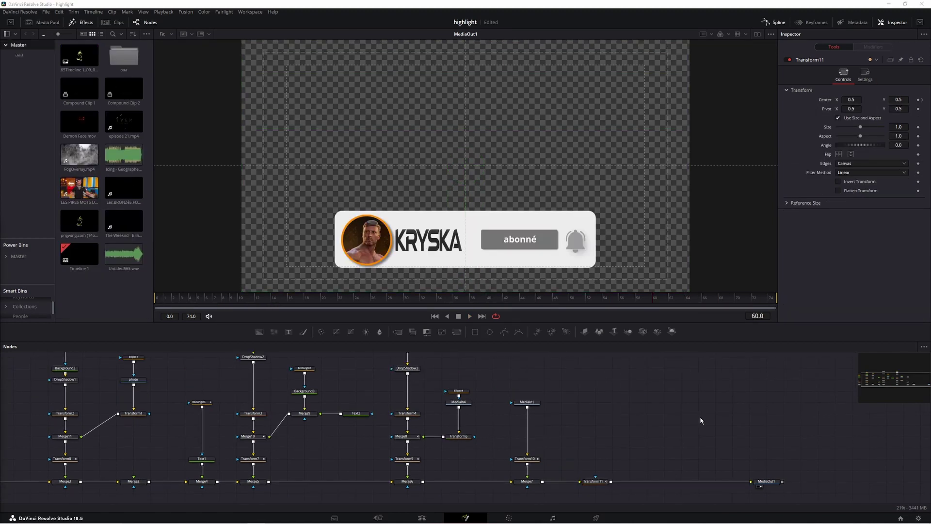
Insert a Merge between Transform11 and MediaOut1, and connect a Background node with alpha 0 to it.
left_click(398, 333)
left_click_drag(685, 427, 703, 483)
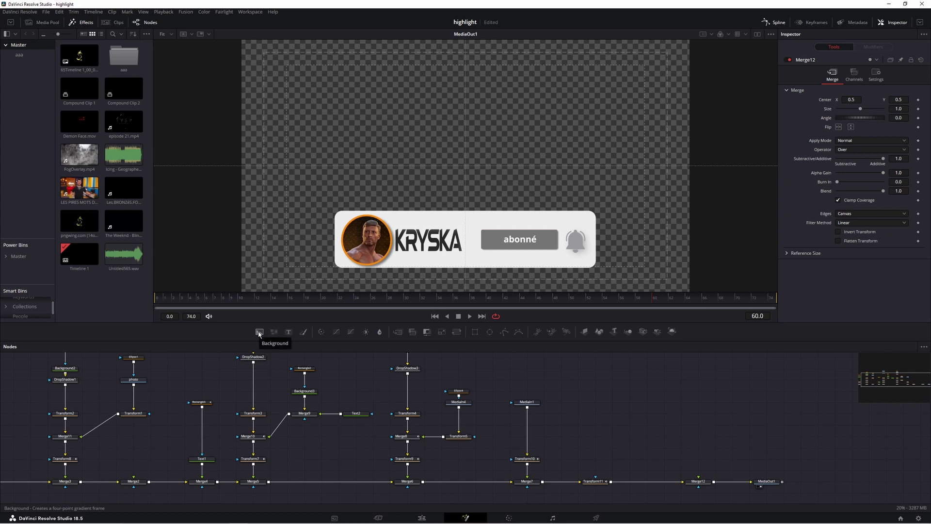
left_click(260, 333)
left_click_drag(671, 481, 700, 478)
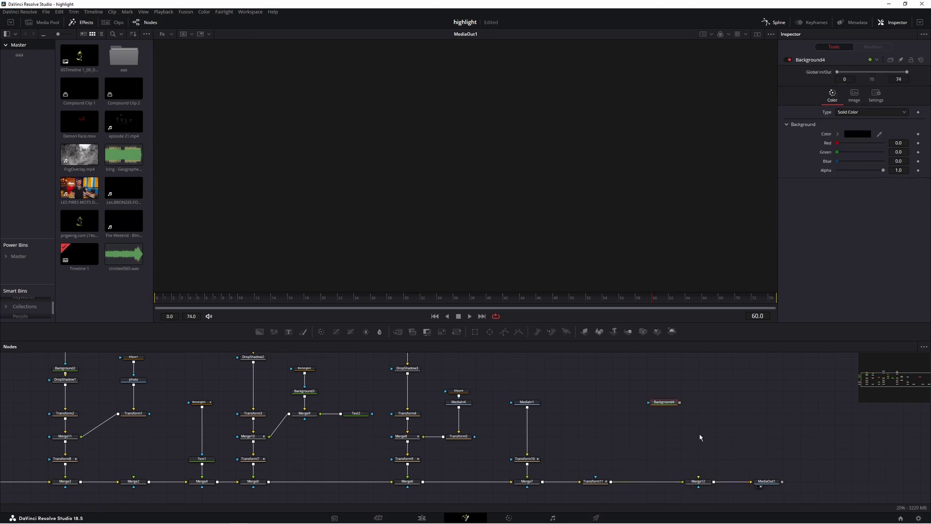
left_click_drag(681, 406, 700, 481)
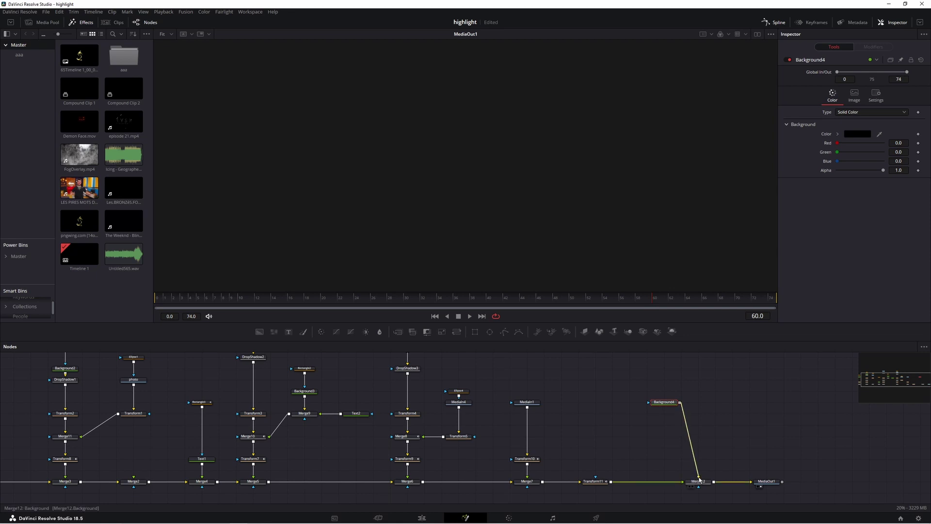
left_click_drag(883, 170, 825, 173)
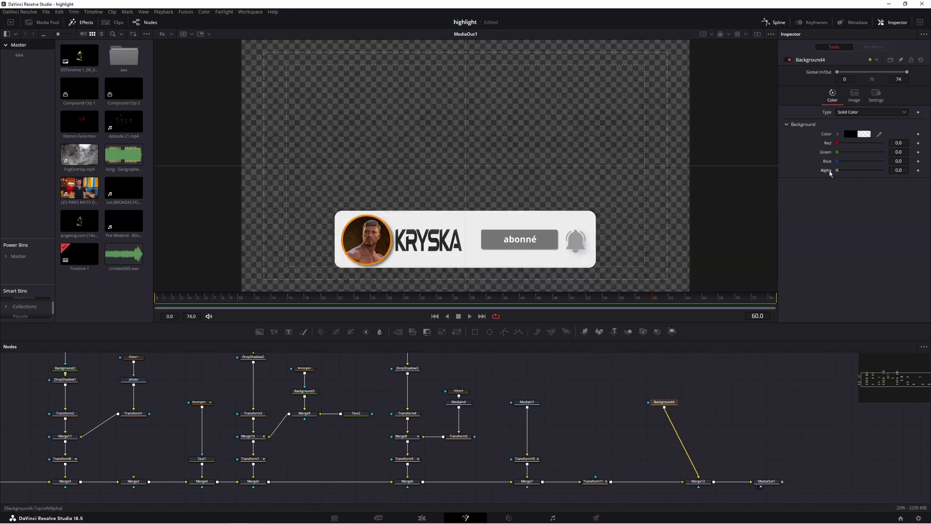
left_click_drag(665, 402, 699, 413)
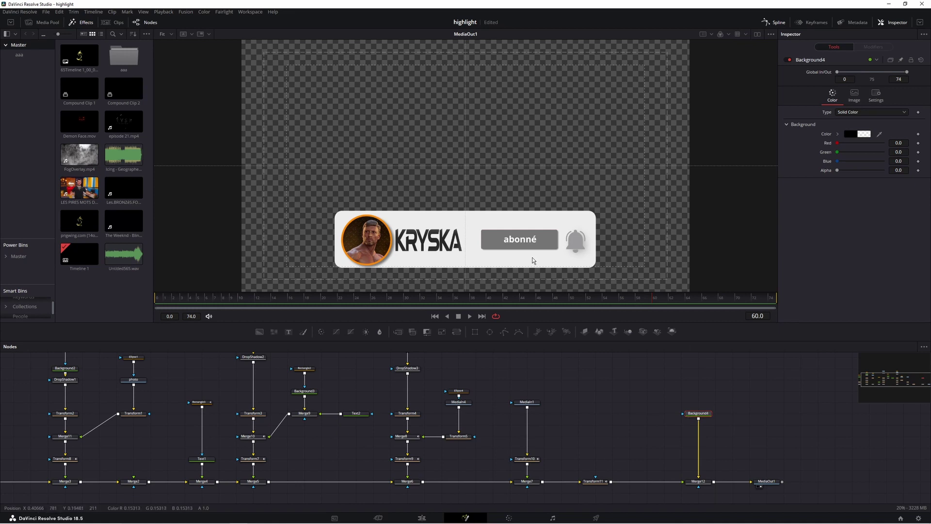
Compare the subscribe button's edges in frames before and during the blurred exit.
left_click(645, 301)
key("Right")
key("Right")
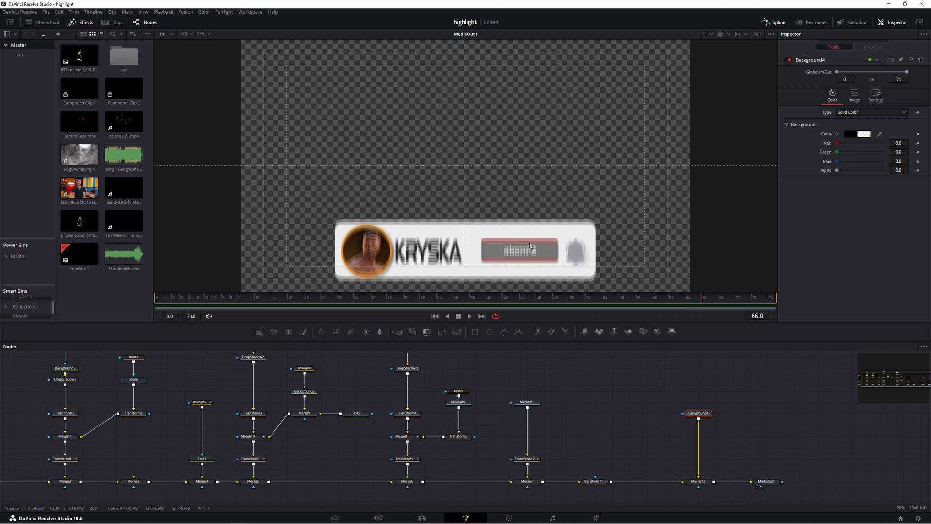
left_click(650, 300)
left_click(592, 304)
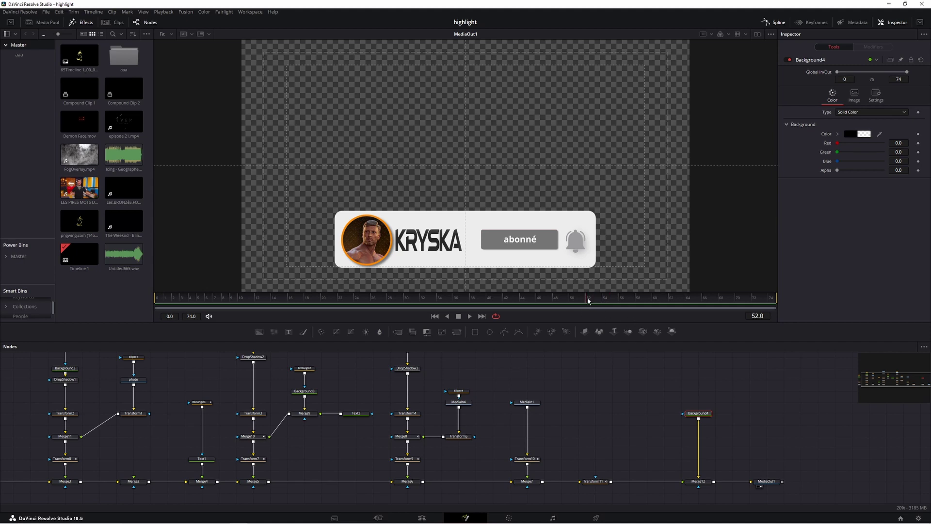
left_click(571, 299)
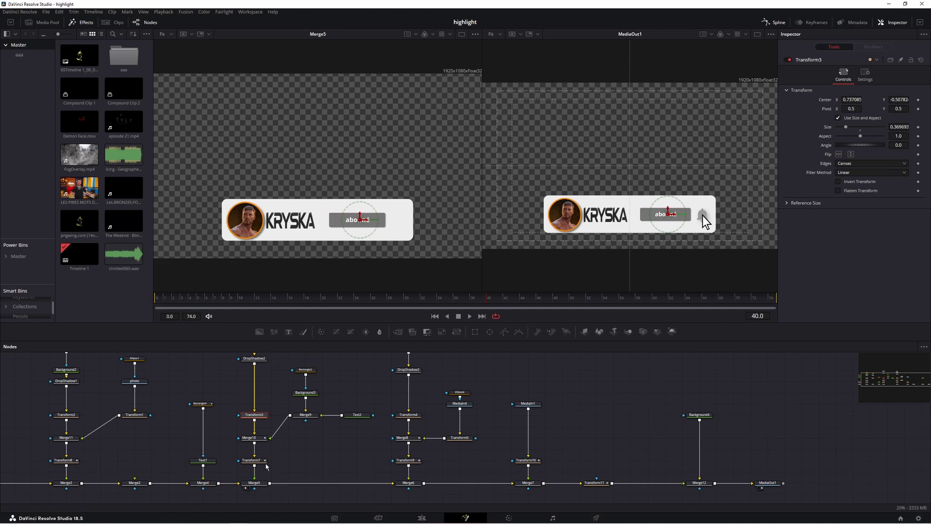
Keyframe Transform3's size from its existing value at frame 34 to 0 at frame 35, and check the exit in a single viewer.
left_click_drag(410, 298, 440, 298)
left_click(918, 127)
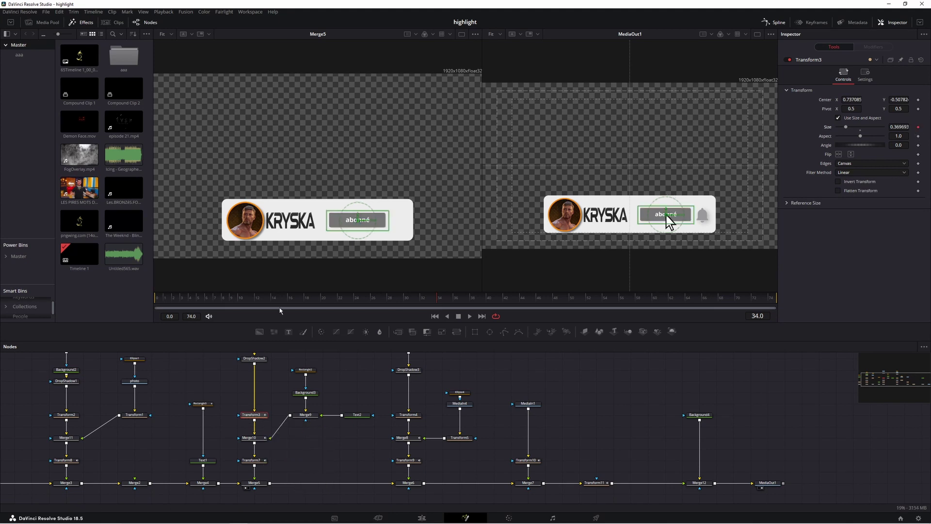
left_click(444, 301)
left_click_drag(846, 126, 835, 130)
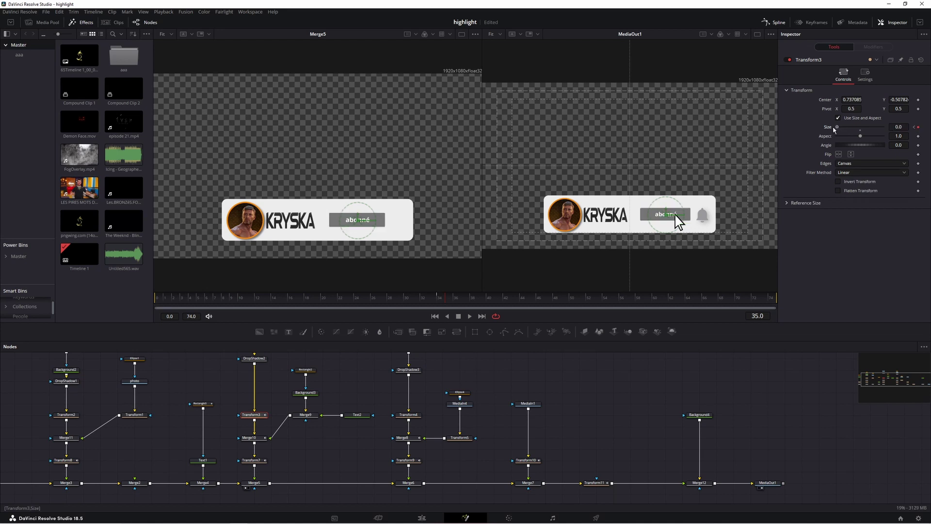
left_click(616, 297)
left_click(711, 298)
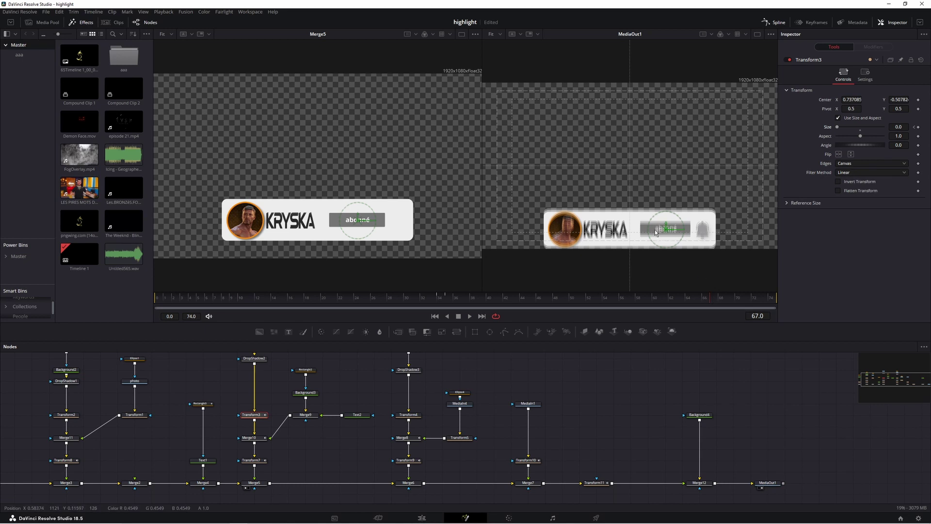
left_click(757, 34)
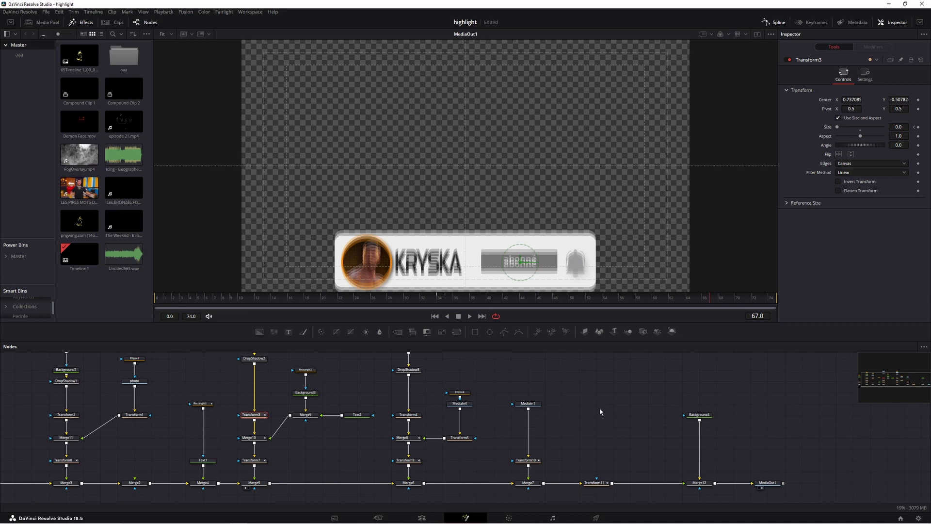
Open the export settings, name the output file "aaad amixem", and choose the QuickTime format.
left_click(596, 518)
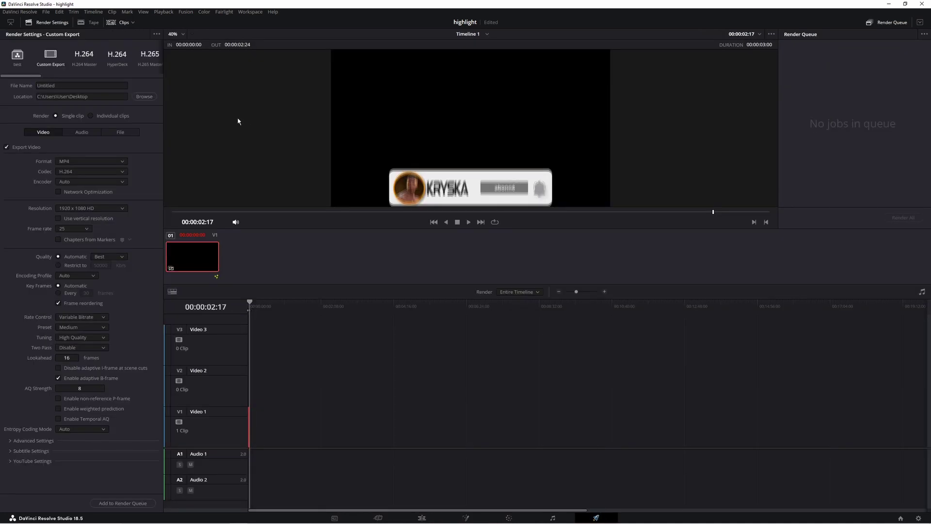
left_click_drag(95, 87, 26, 89)
type("aaad amixem")
left_click(87, 162)
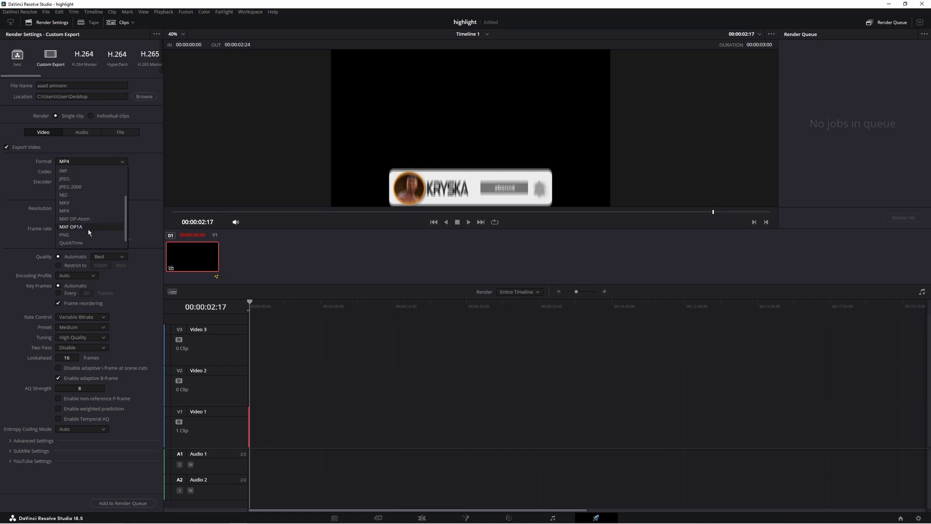
left_click(87, 243)
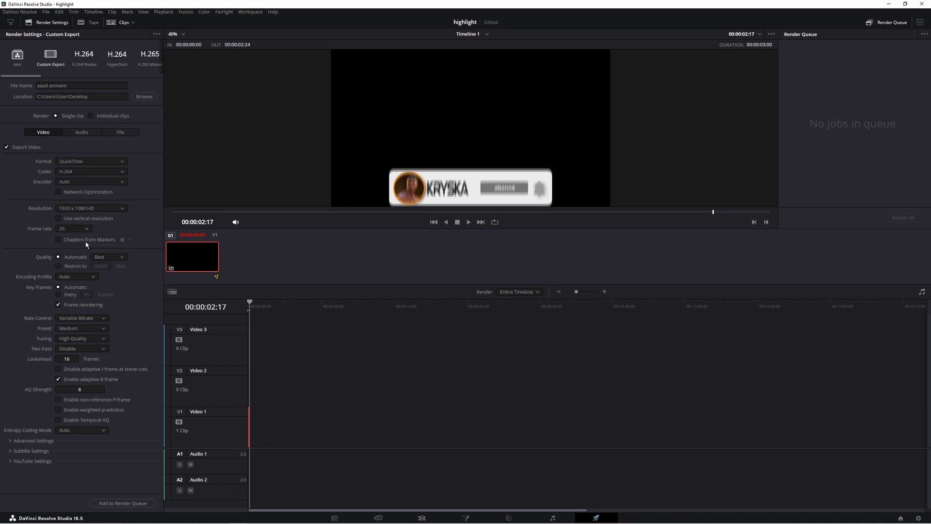
Set the codec to DNxHR with alpha export enabled, and render the timeline as a queued job.
left_click(83, 172)
left_click(79, 189)
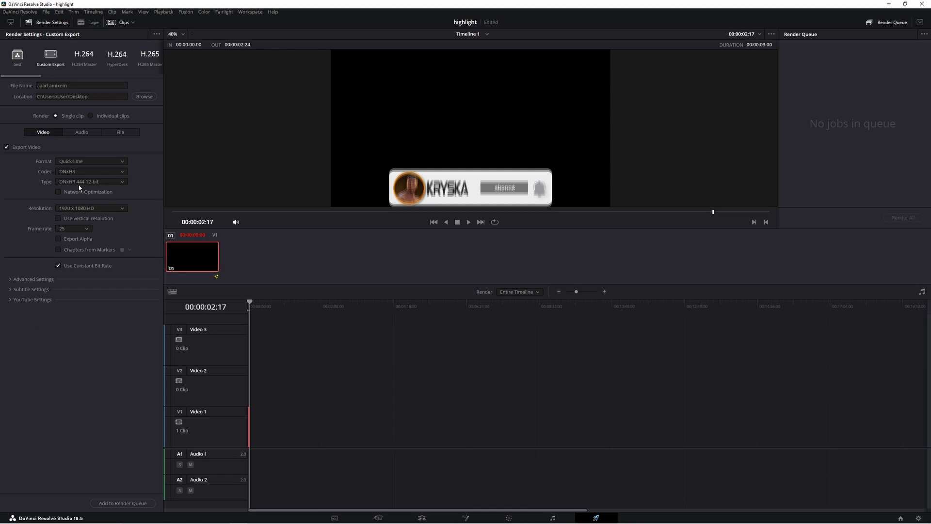
left_click(58, 239)
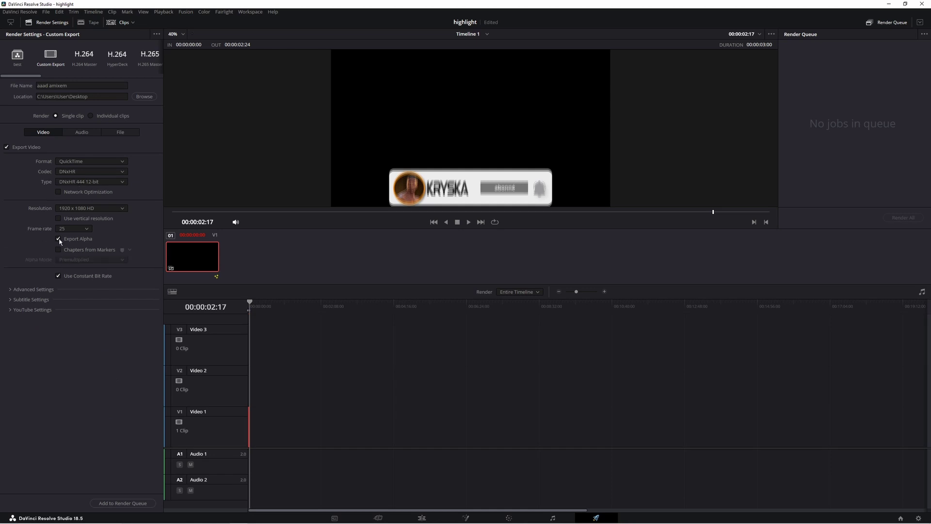
left_click(124, 503)
left_click(904, 218)
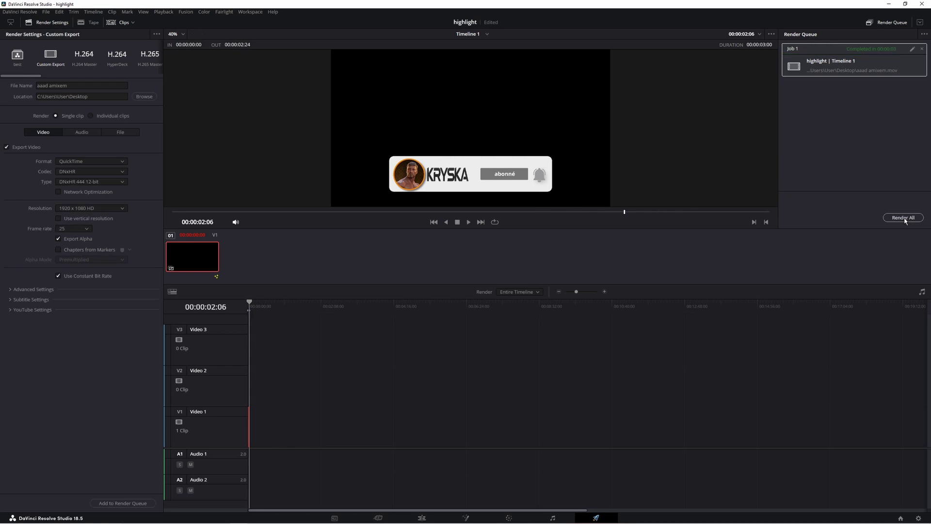
Return to the editing timeline and place the BG Trippy generator after the Fusion Composition on Video 1.
left_click(422, 517)
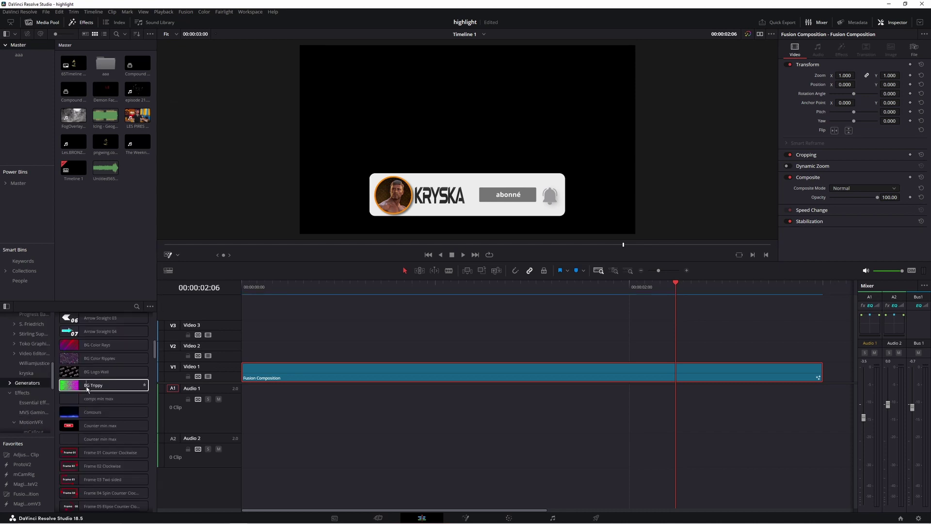
left_click_drag(87, 389, 809, 378)
Import the rendered aaad amixem.mov, place it on Video 2 above BG Trippy, and play back the overlay.
right_click(99, 210)
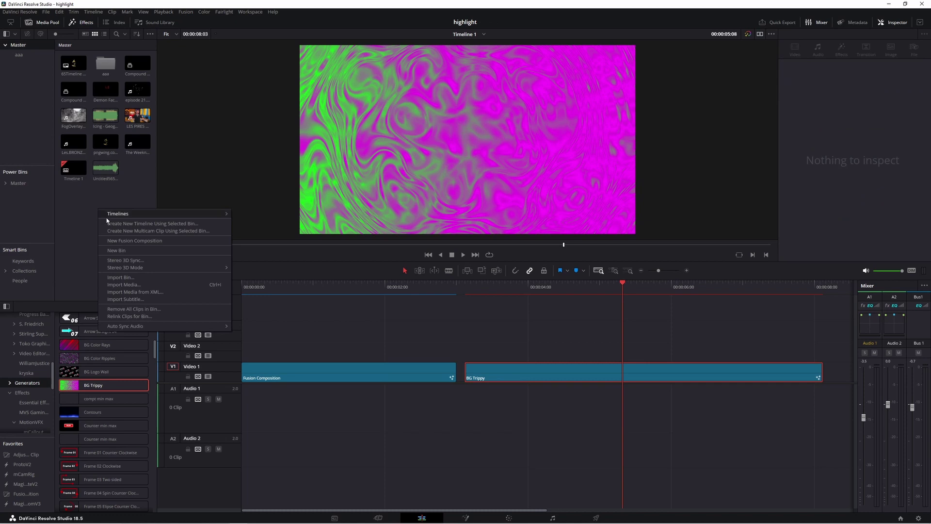
left_click(144, 285)
double_click(138, 143)
left_click_drag(138, 67, 507, 196)
left_click(576, 290)
key("space")
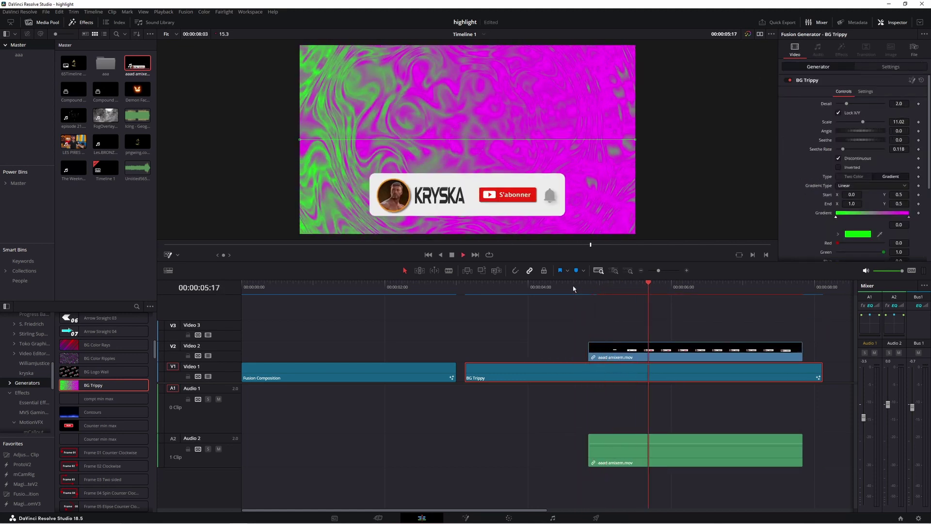